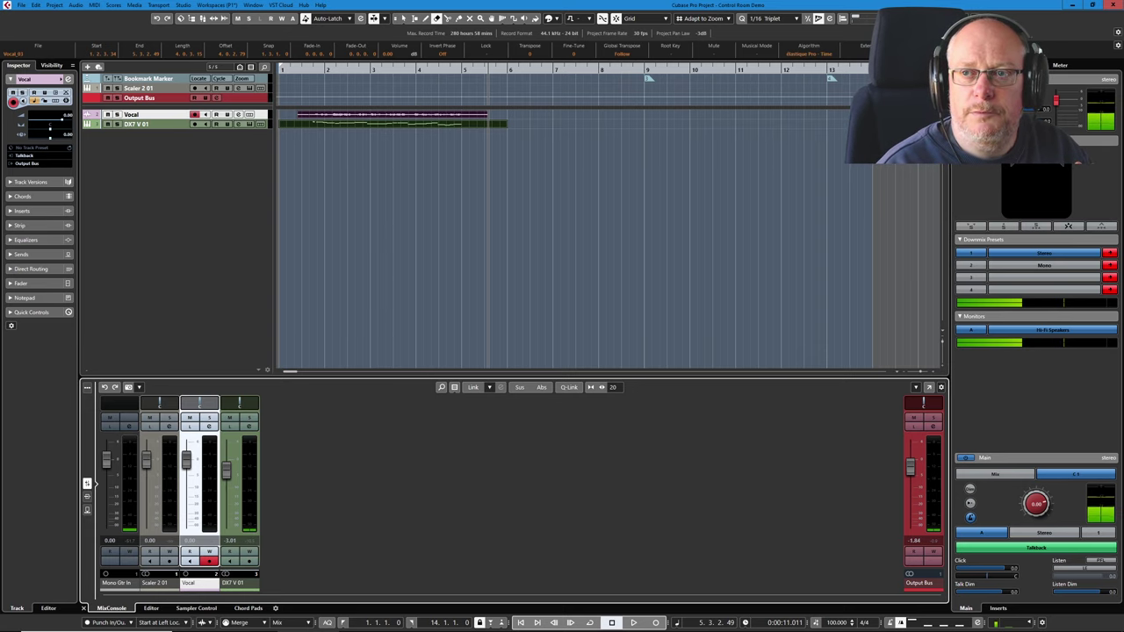
- Back in Cubase, enlarge the Focusrite USB ASIO port list in Studio Setup to reveal the output ports
{"action": "key", "text": "alt+Tab"}
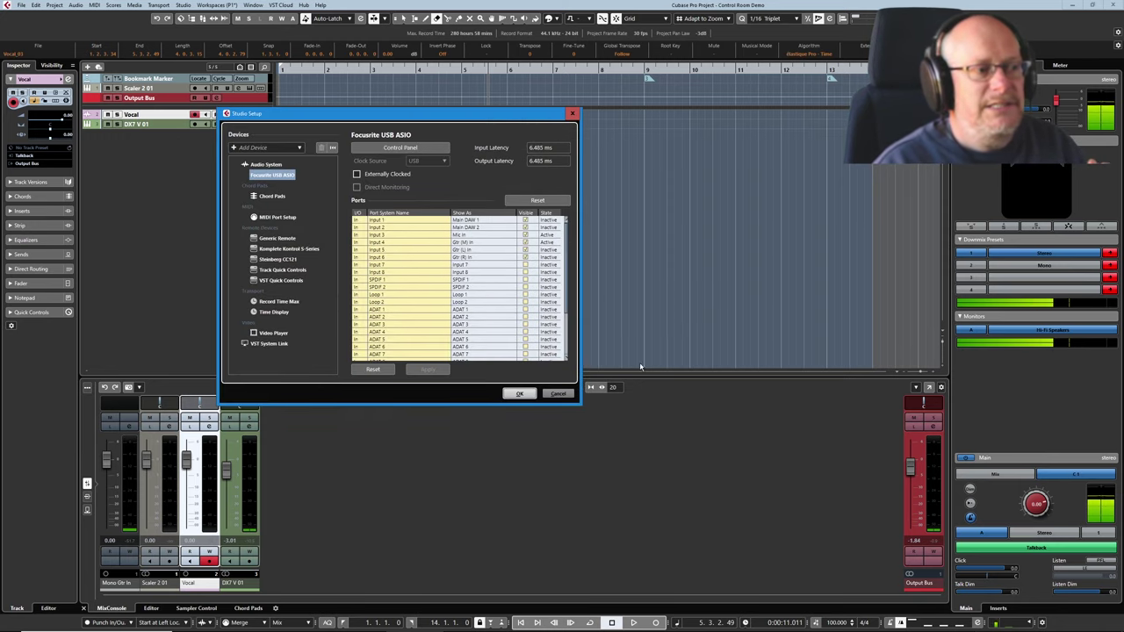
{"action": "left_click_drag", "start_coordinate": [576, 405], "coordinate": [718, 542]}
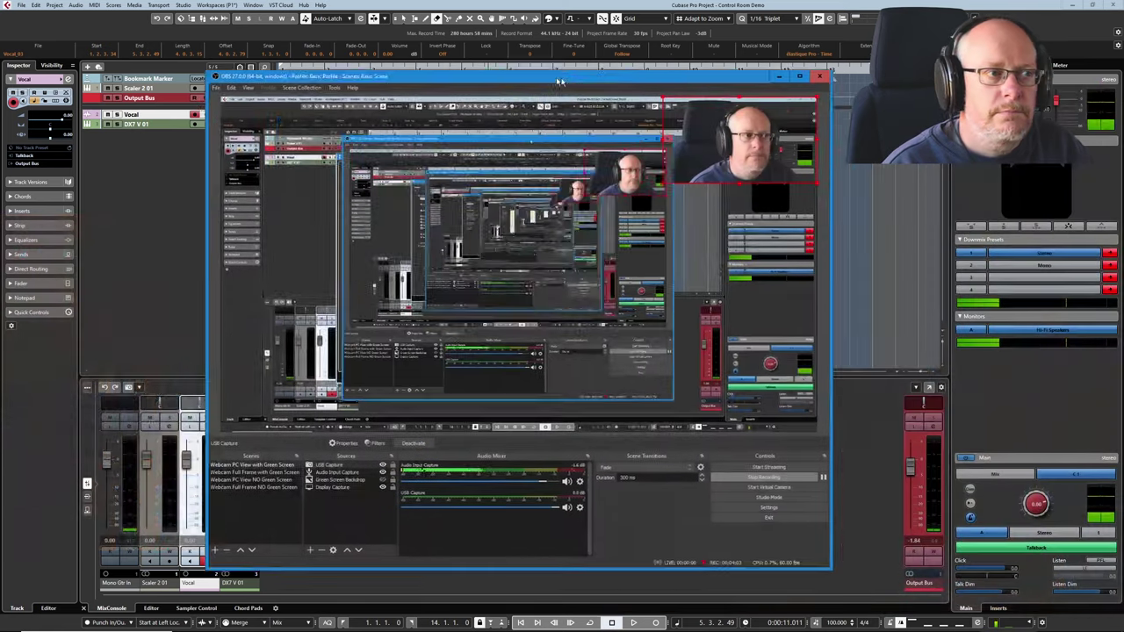
{"action": "left_click_drag", "start_coordinate": [563, 96], "coordinate": [498, 36]}
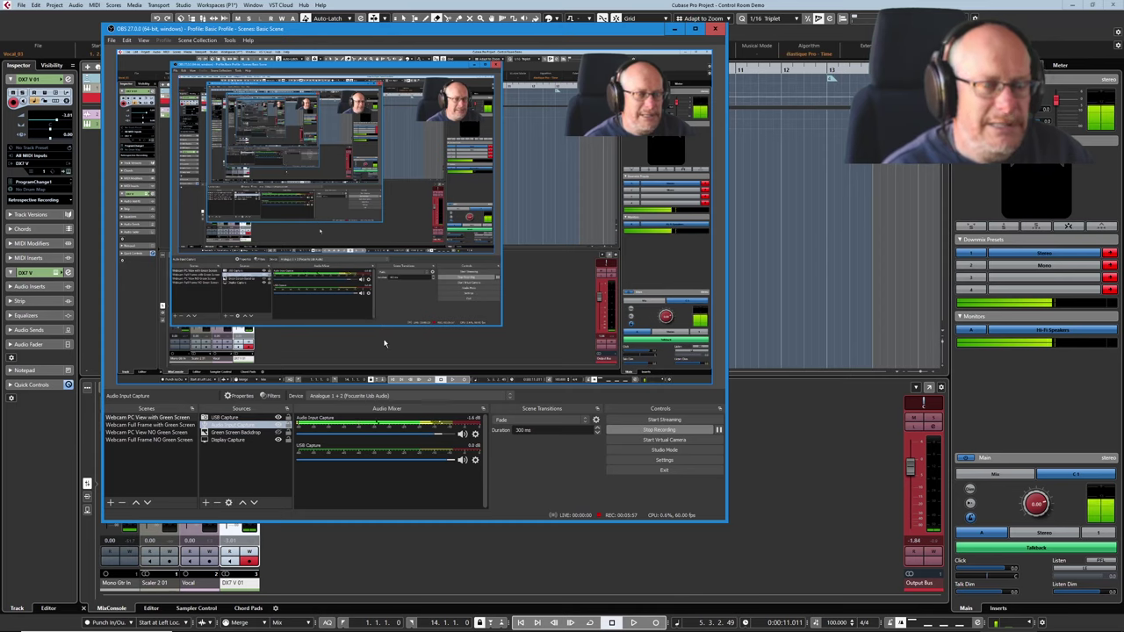
- Check the OBS Audio Input Capture device is Analogue 1 + 2, then cancel its properties unchanged
{"action": "right_click", "coordinate": [248, 425]}
{"action": "left_click", "coordinate": [264, 419]}
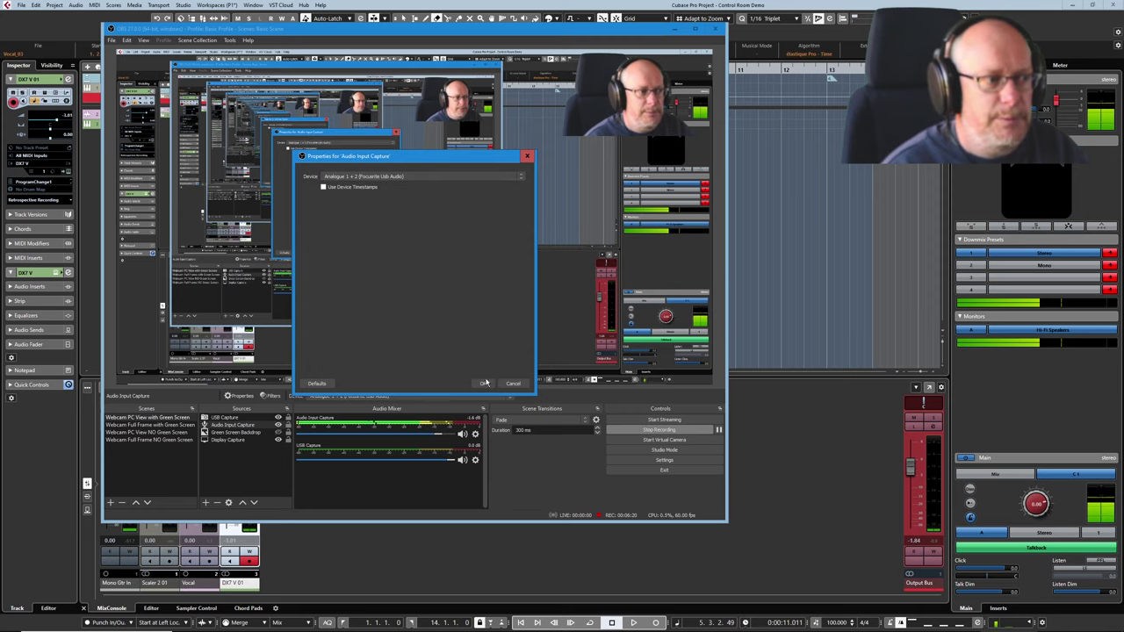
{"action": "left_click", "coordinate": [513, 384]}
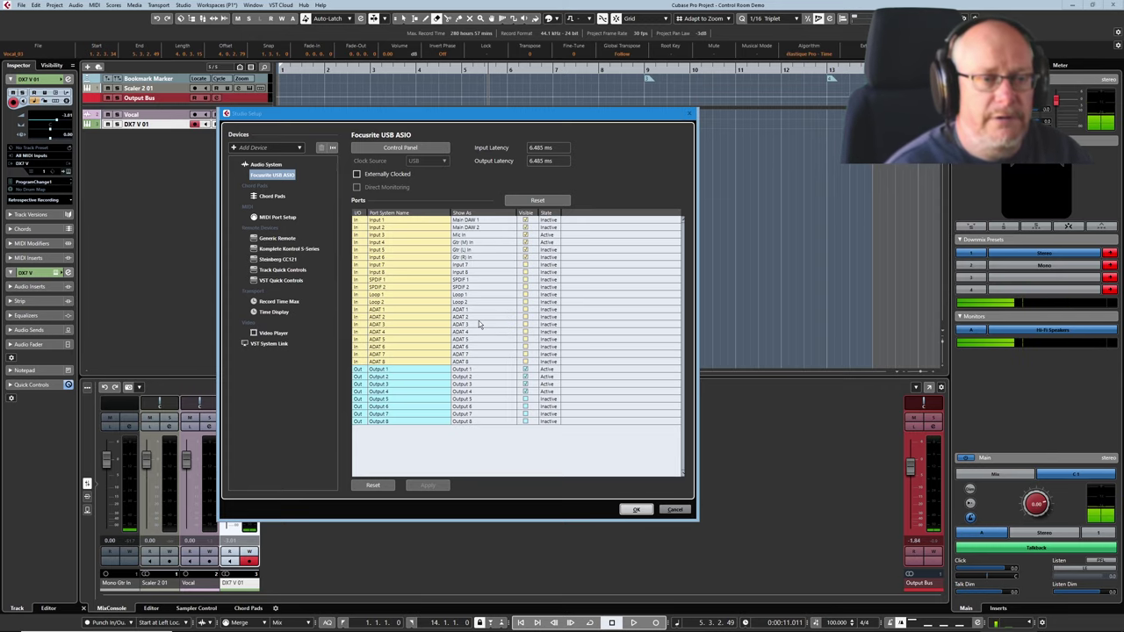
- Close Studio Setup, open Audio Connections and compare the Inputs and Outputs bus tabs
{"action": "key", "text": "Escape"}
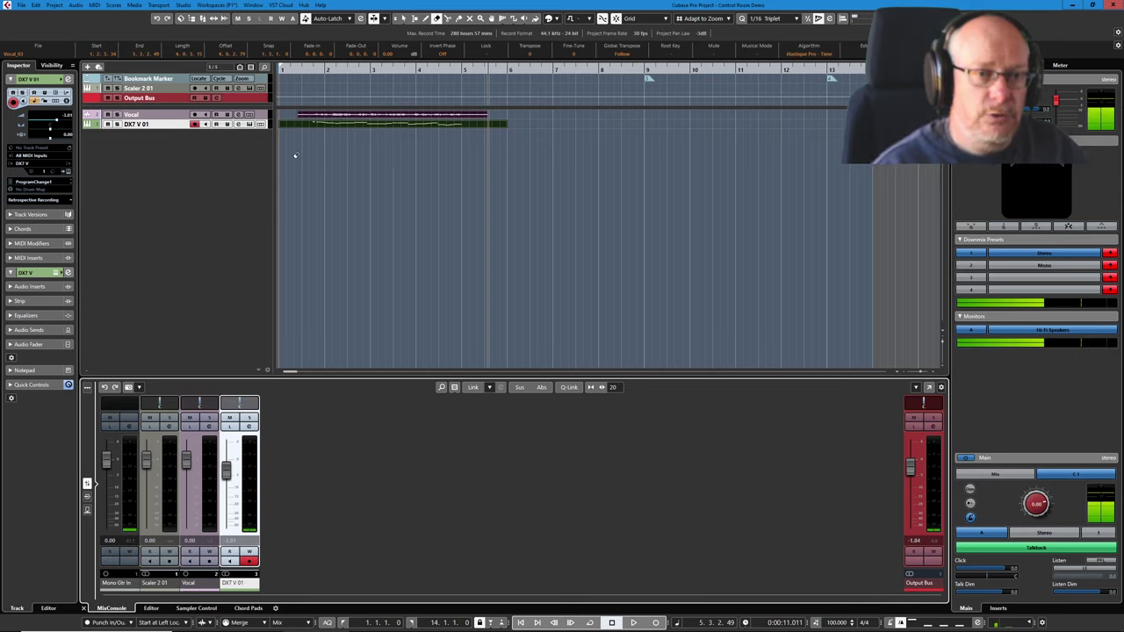
{"action": "left_click", "coordinate": [183, 5]}
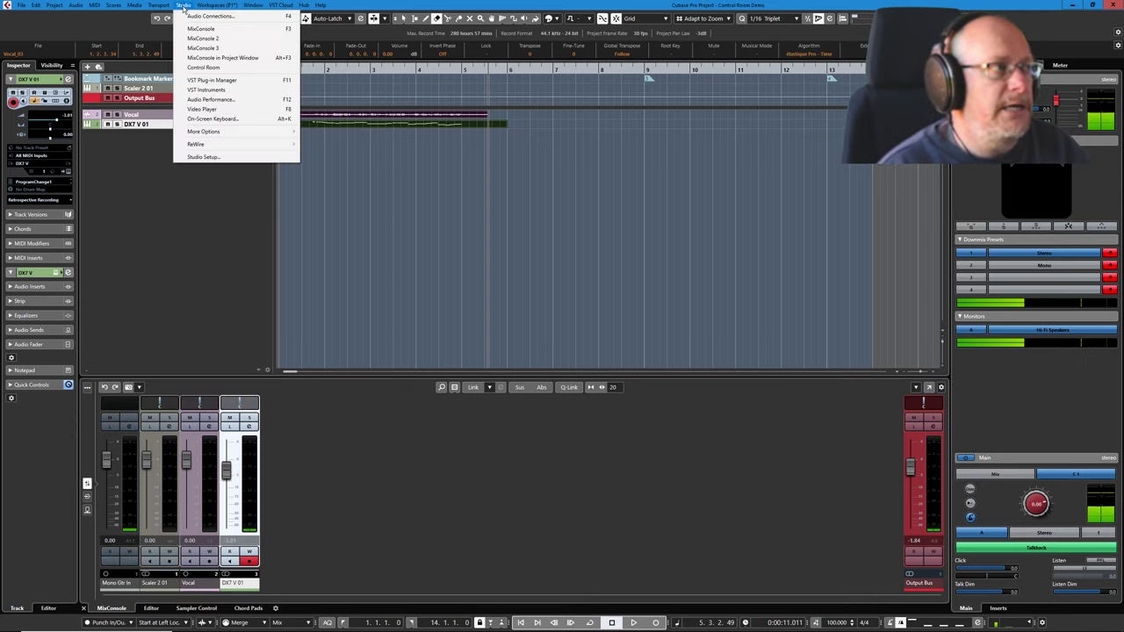
{"action": "left_click", "coordinate": [195, 20]}
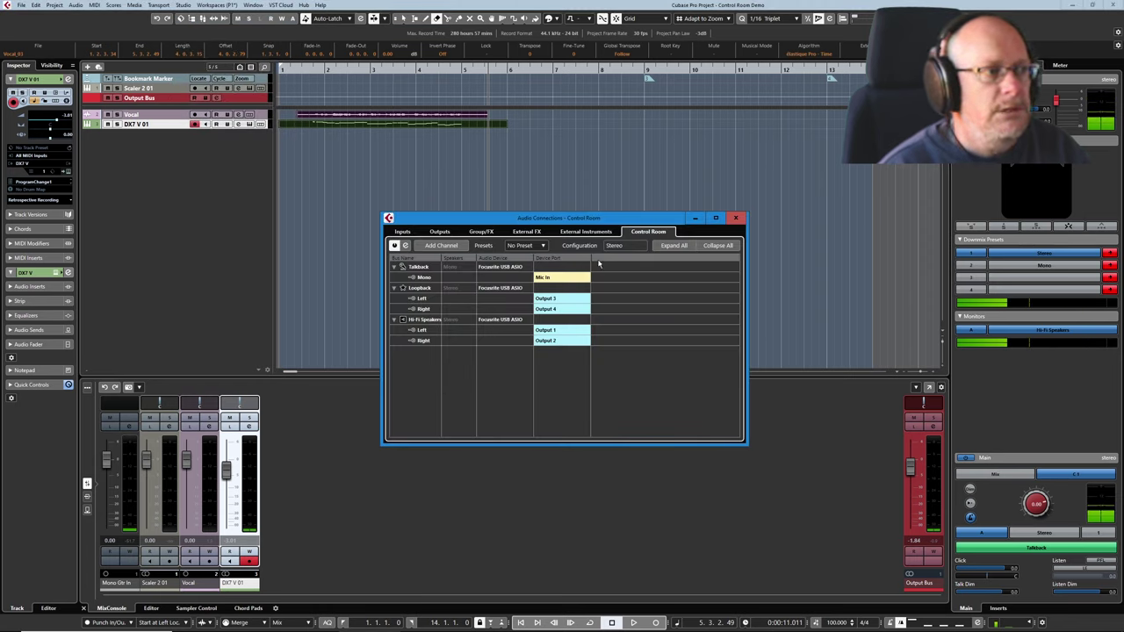
{"action": "left_click", "coordinate": [402, 231]}
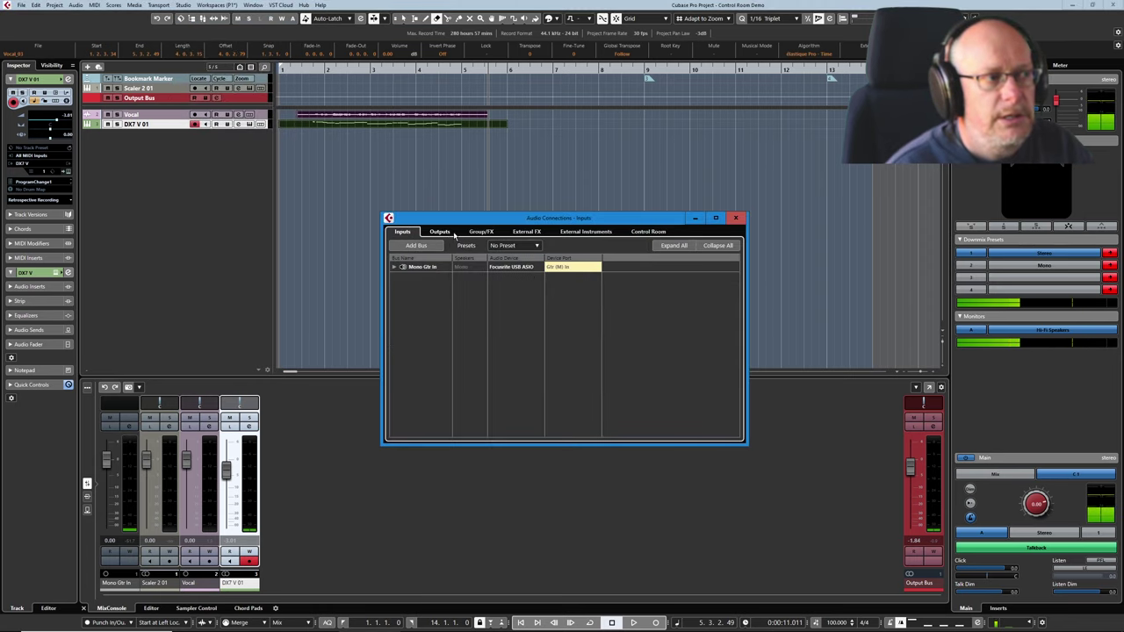
{"action": "left_click", "coordinate": [439, 231]}
{"action": "left_click", "coordinate": [403, 232]}
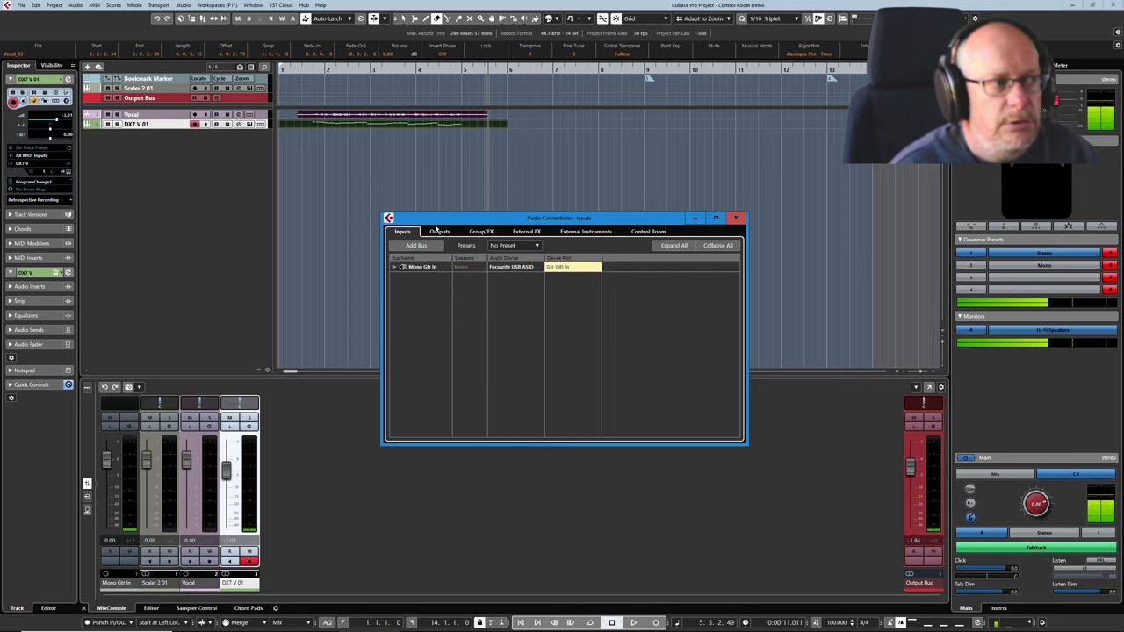
{"action": "left_click", "coordinate": [442, 232]}
{"action": "left_click", "coordinate": [406, 232]}
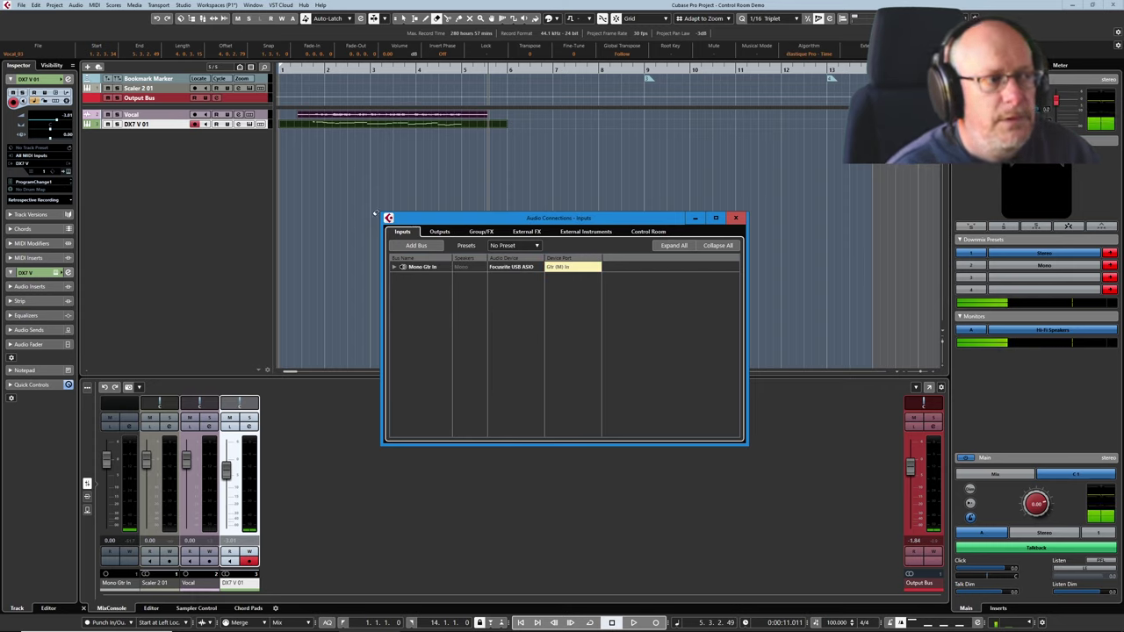
- Expand Mono Gtr In and Output Bus, widen the Bus Name column, and show Control Room routing
{"action": "left_click", "coordinate": [395, 268]}
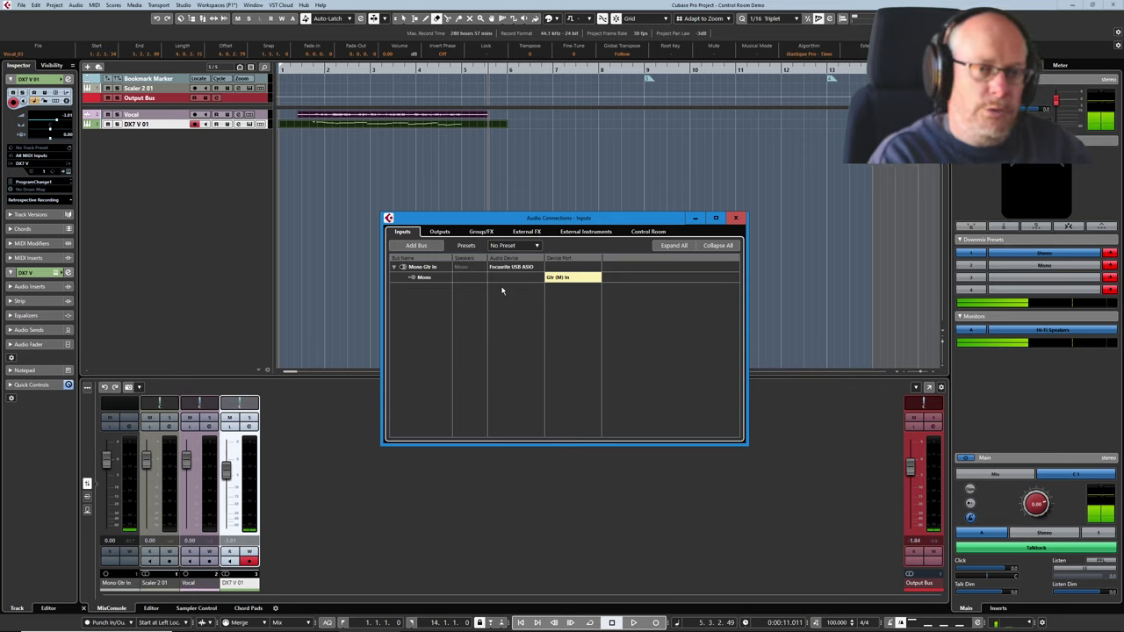
{"action": "left_click", "coordinate": [440, 232]}
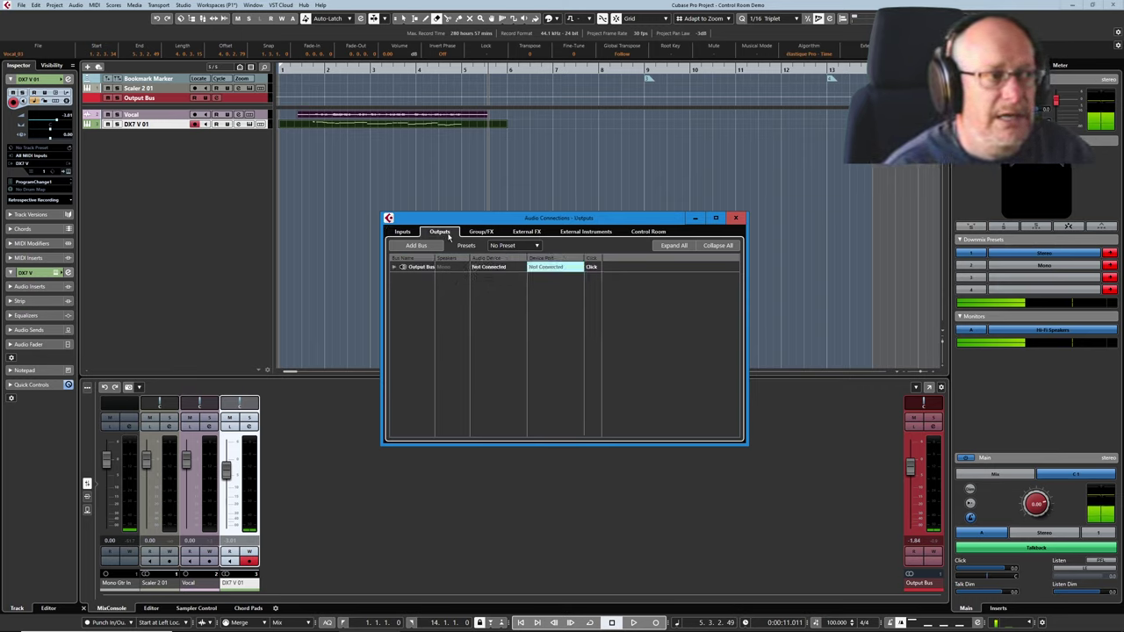
{"action": "left_click", "coordinate": [394, 268]}
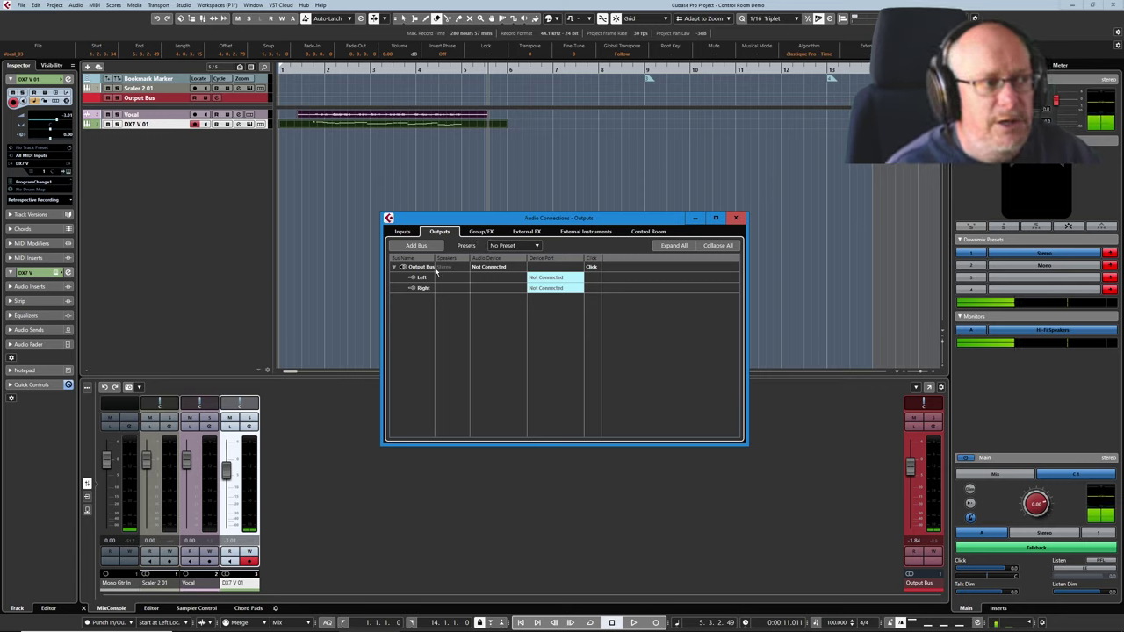
{"action": "left_click_drag", "start_coordinate": [434, 257], "coordinate": [445, 257]}
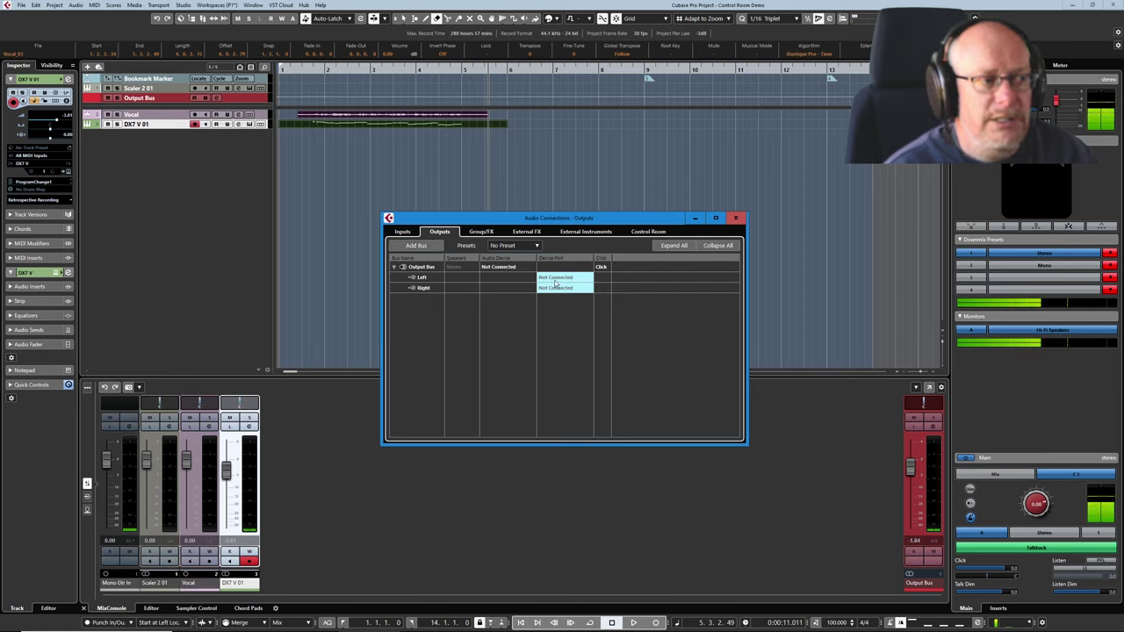
{"action": "left_click", "coordinate": [648, 231]}
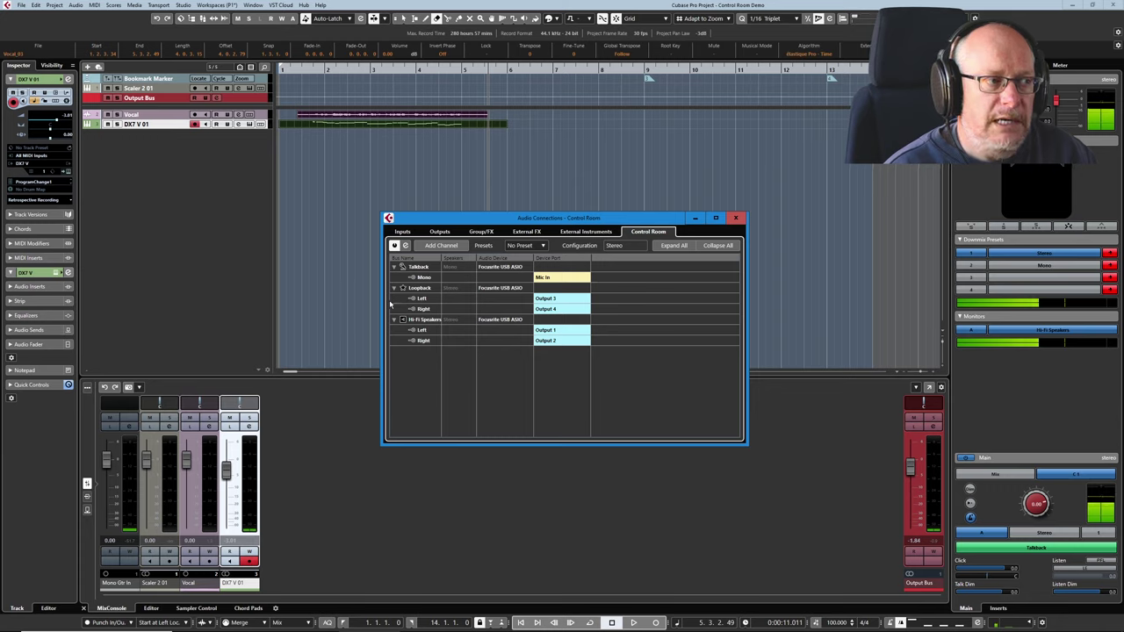
- Confirm Talkback on Mic In and Loopback on Outputs 3–4 without adding channels, then close Audio Connections
{"action": "left_click", "coordinate": [440, 247]}
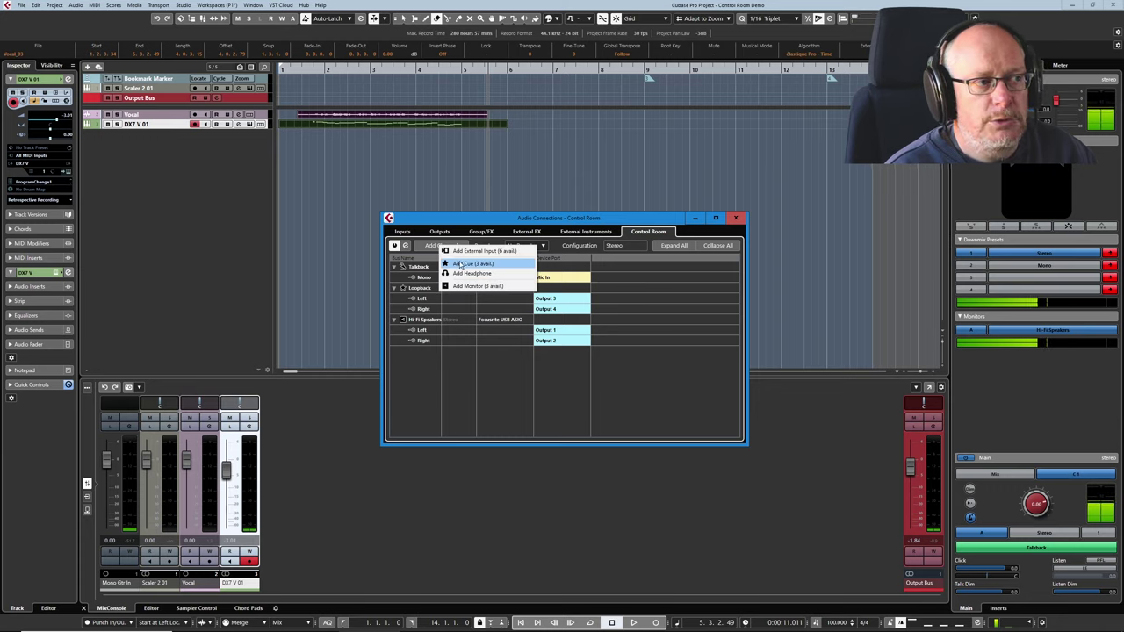
{"action": "left_click", "coordinate": [509, 369]}
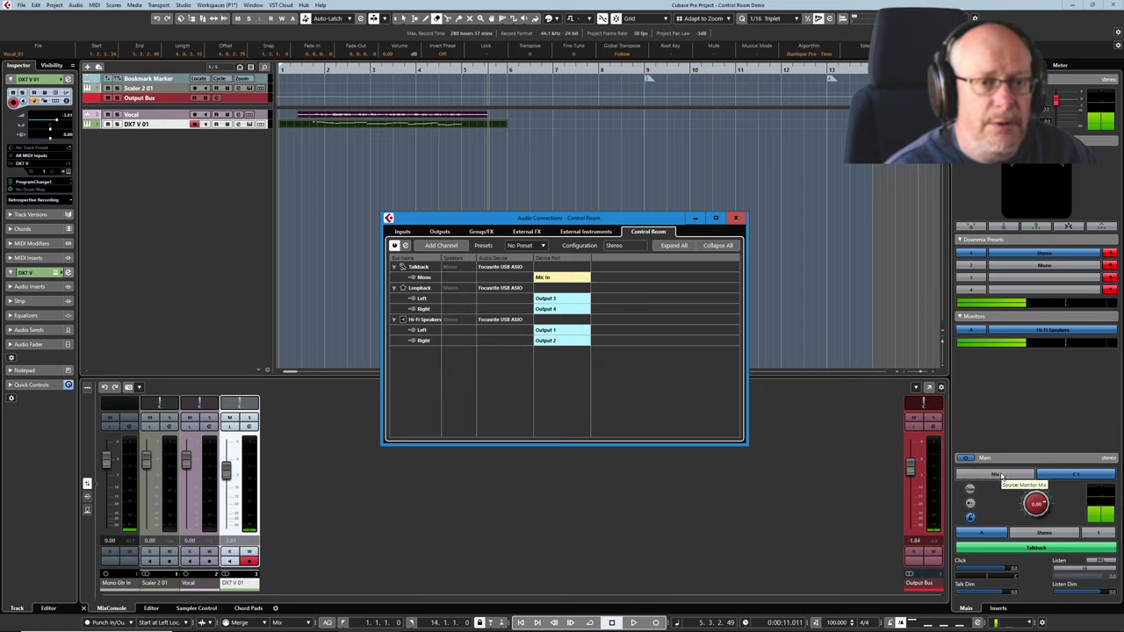
{"action": "key", "text": "F4"}
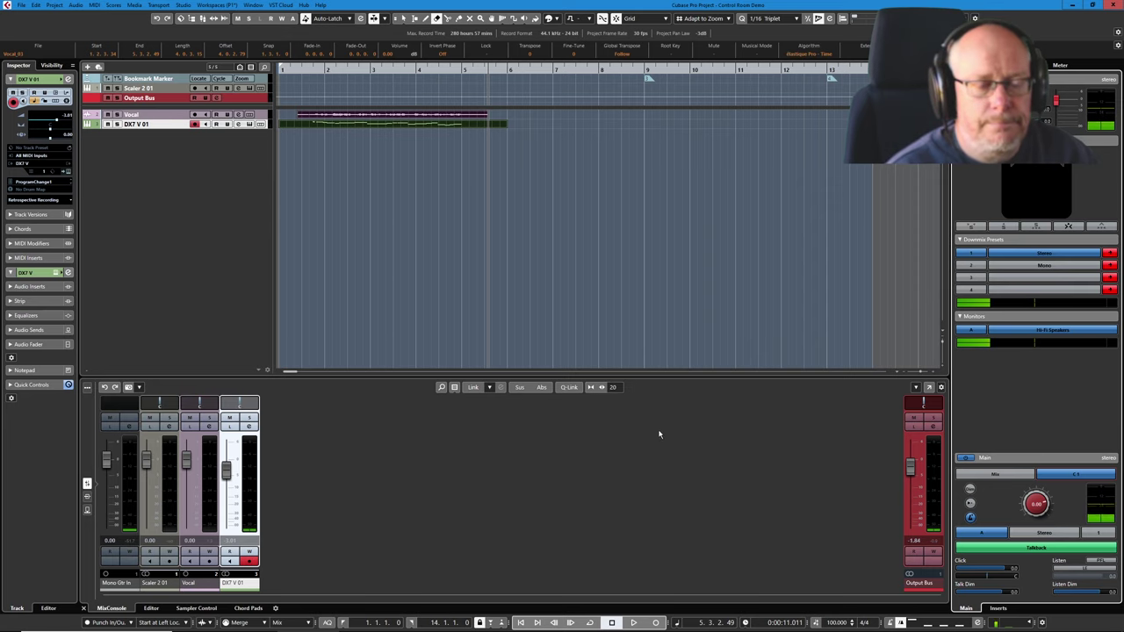
{"action": "key", "text": "F4"}
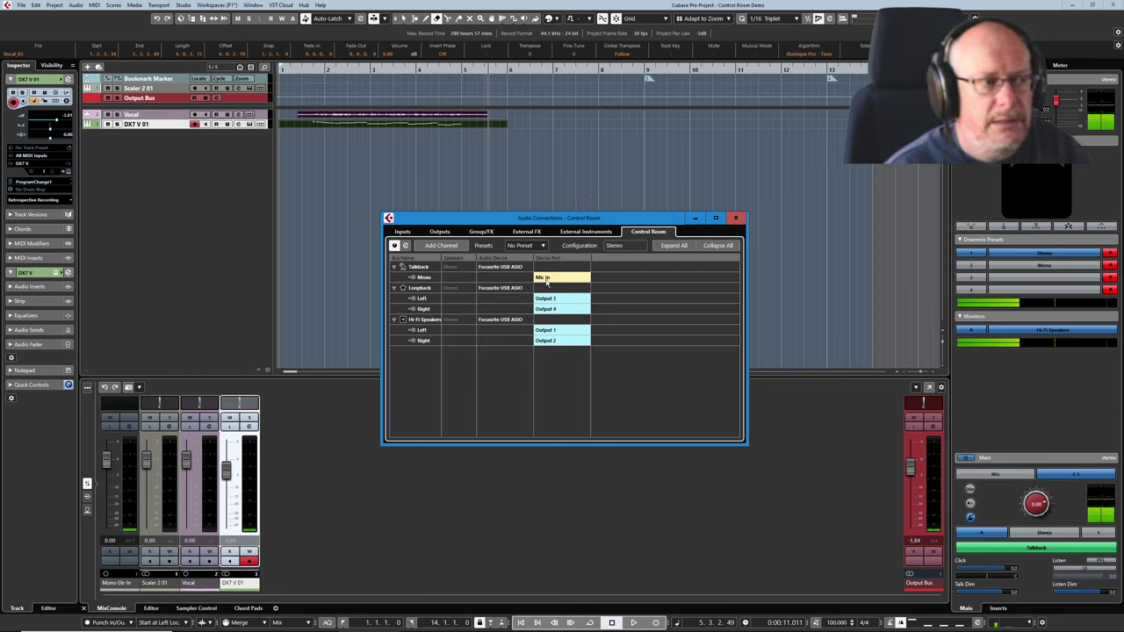
{"action": "left_click", "coordinate": [551, 278]}
{"action": "left_click", "coordinate": [479, 267]}
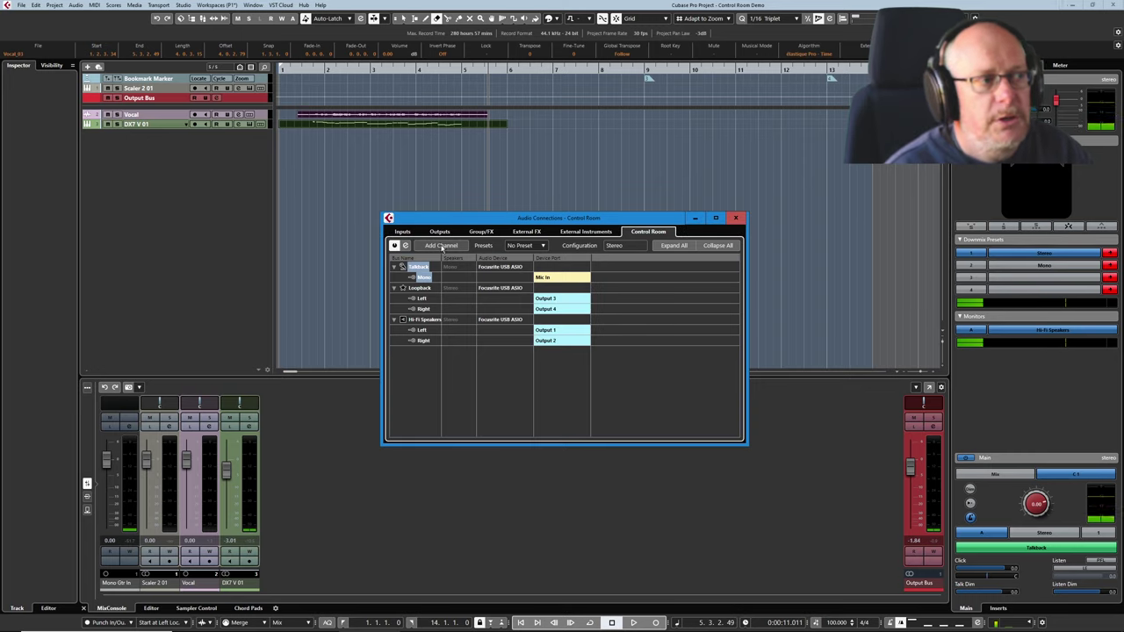
{"action": "left_click", "coordinate": [1042, 549]}
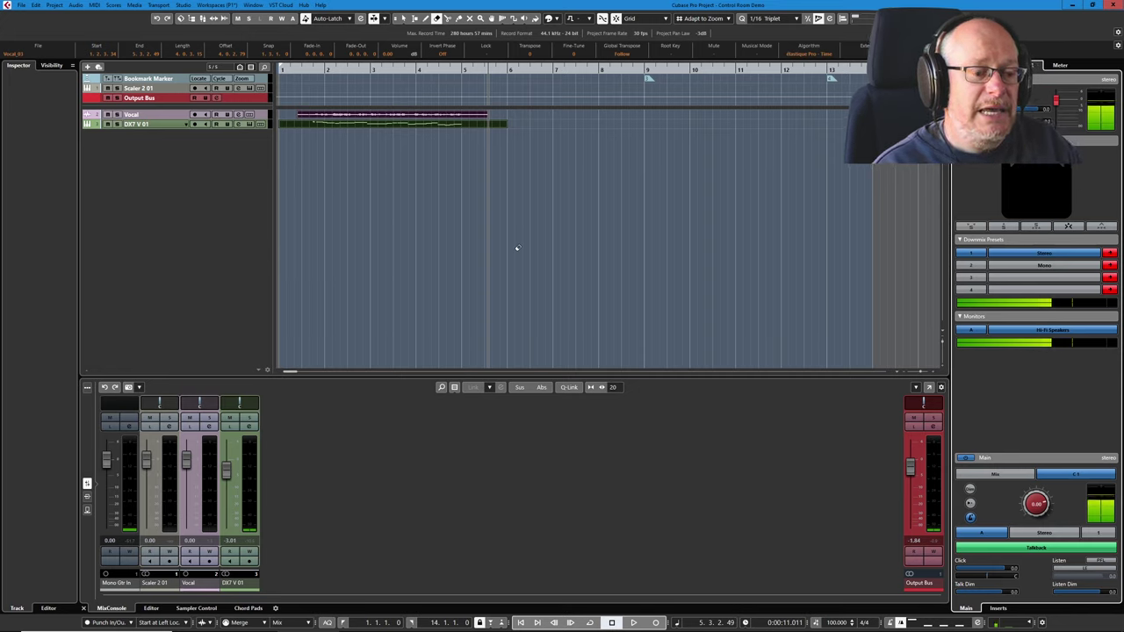
- Delete the old Vocal and DX7 V 01 parts, return to the project start, and arm the Vocal track
{"action": "left_click", "coordinate": [161, 128]}
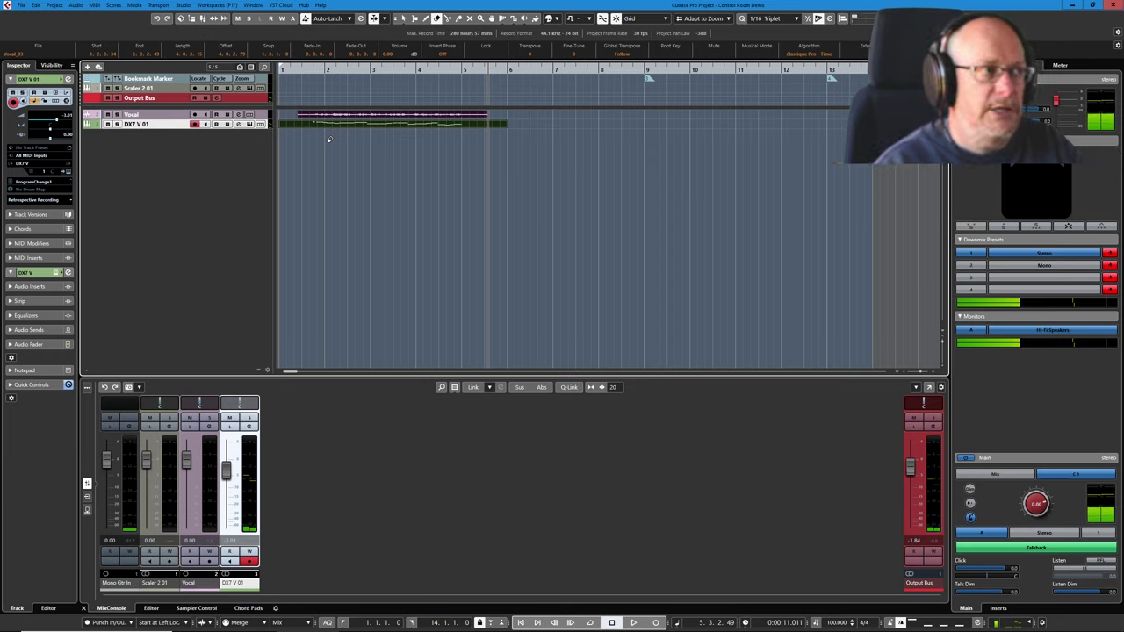
{"action": "key", "text": "Delete"}
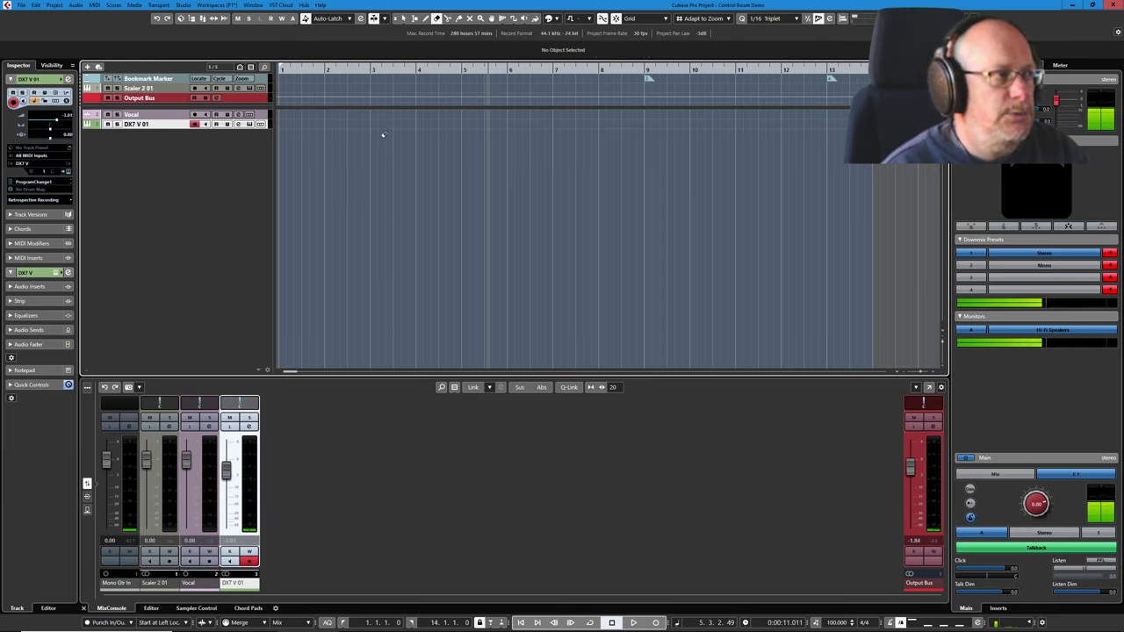
{"action": "key", "text": "Home"}
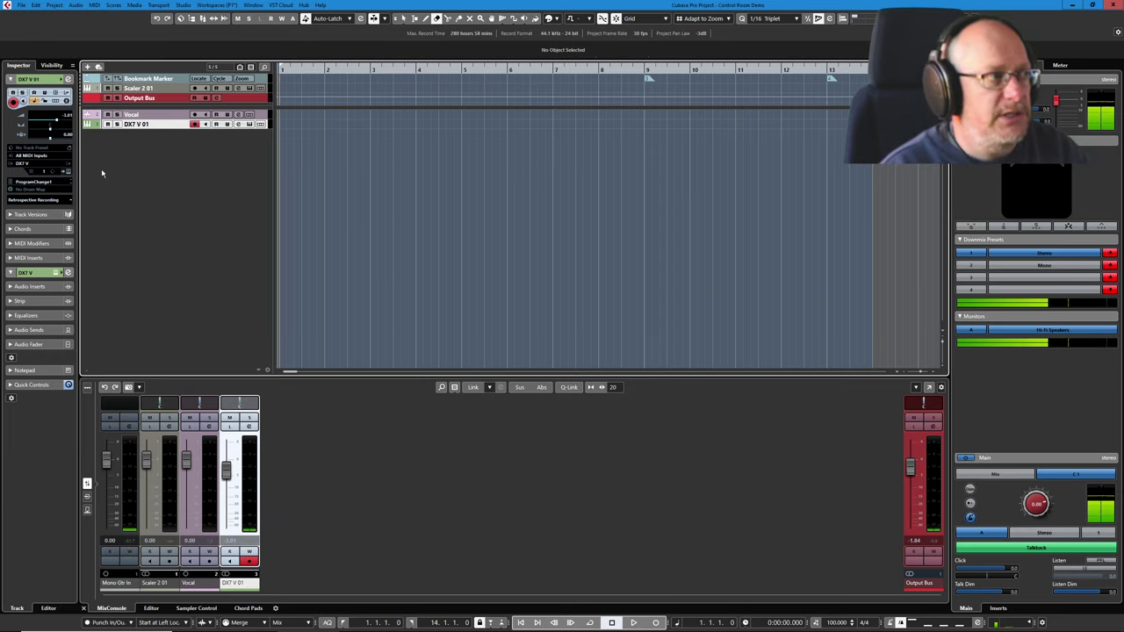
{"action": "left_click", "coordinate": [194, 114]}
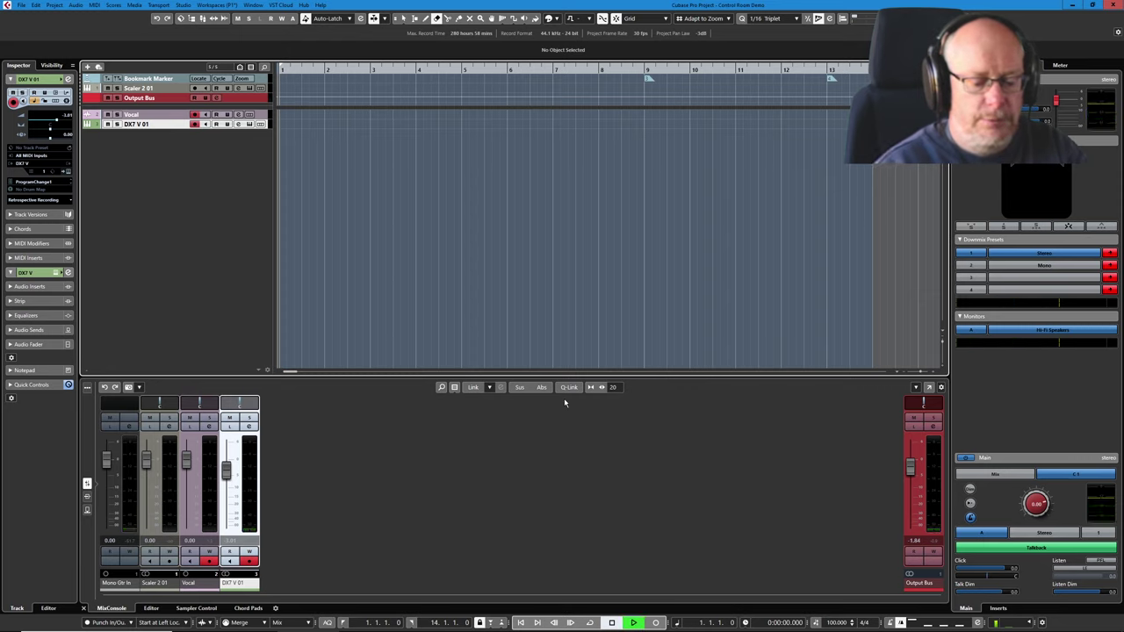
- Record a take from bar 1 and stop at bar 9, leaving a new DX7 V 01 part
{"action": "key", "text": "KP_Multiply"}
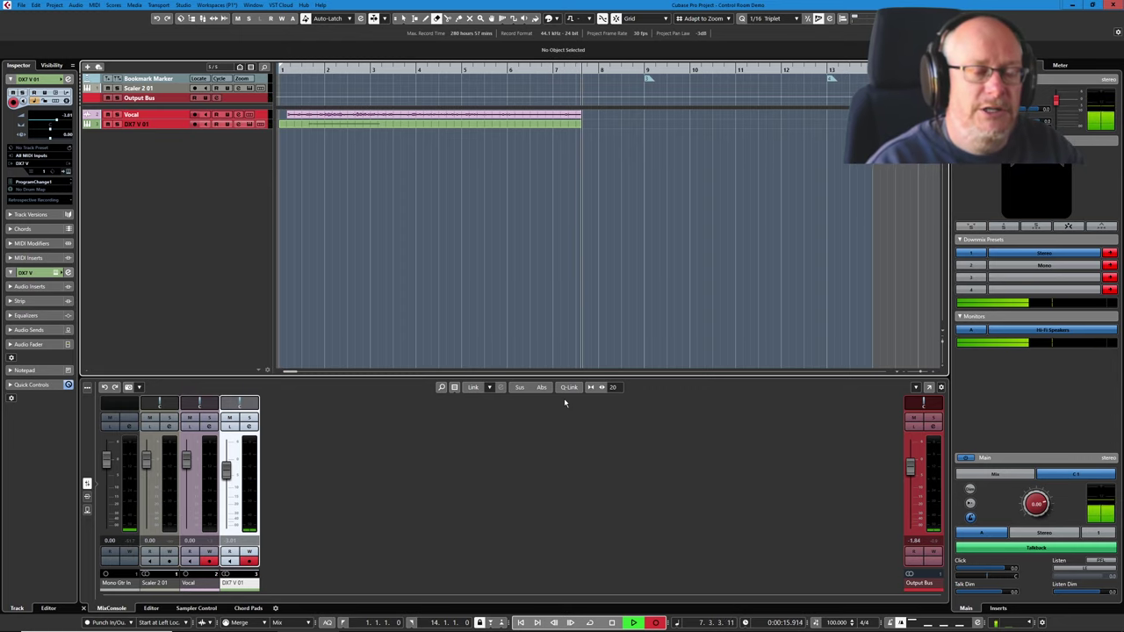
{"action": "key", "text": "space"}
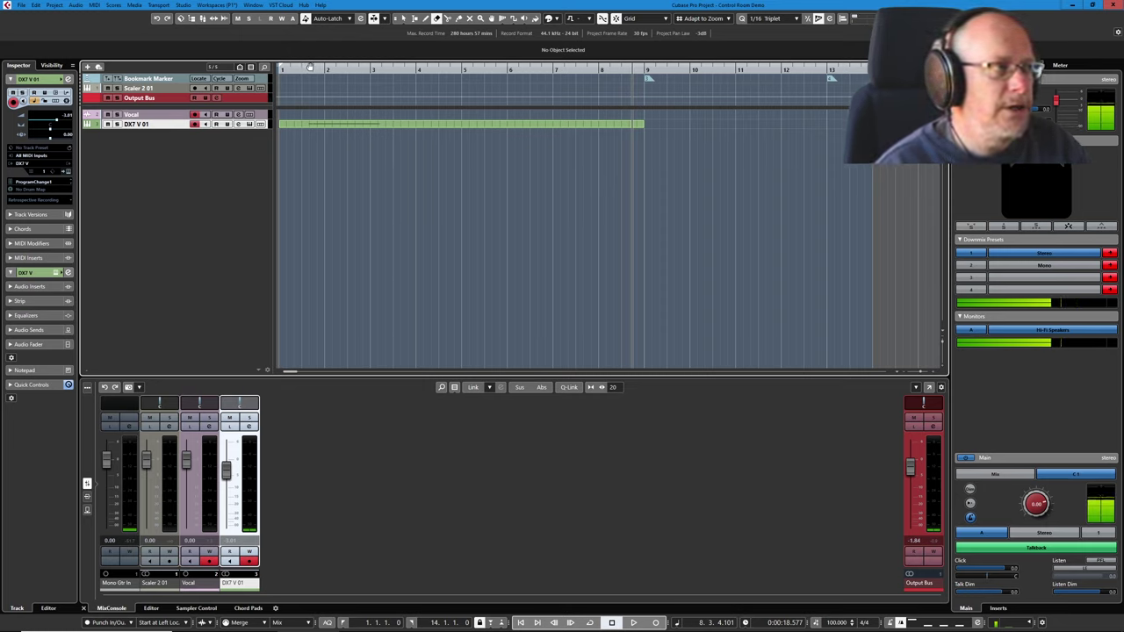
- Set the right locator at bar 3, enable Cycle, and loop playback over 1.3.3.80–3.1.3.80
{"action": "left_click", "coordinate": [378, 63], "text": "alt"}
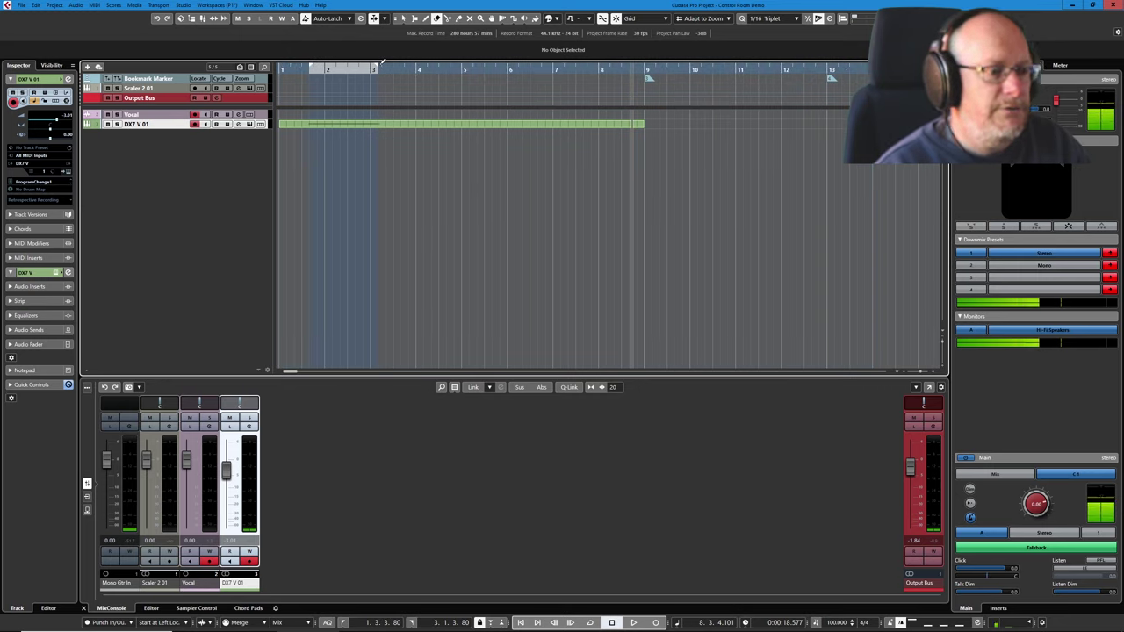
{"action": "key", "text": "KP_Divide"}
{"action": "key", "text": "KP_1"}
{"action": "key", "text": "space"}
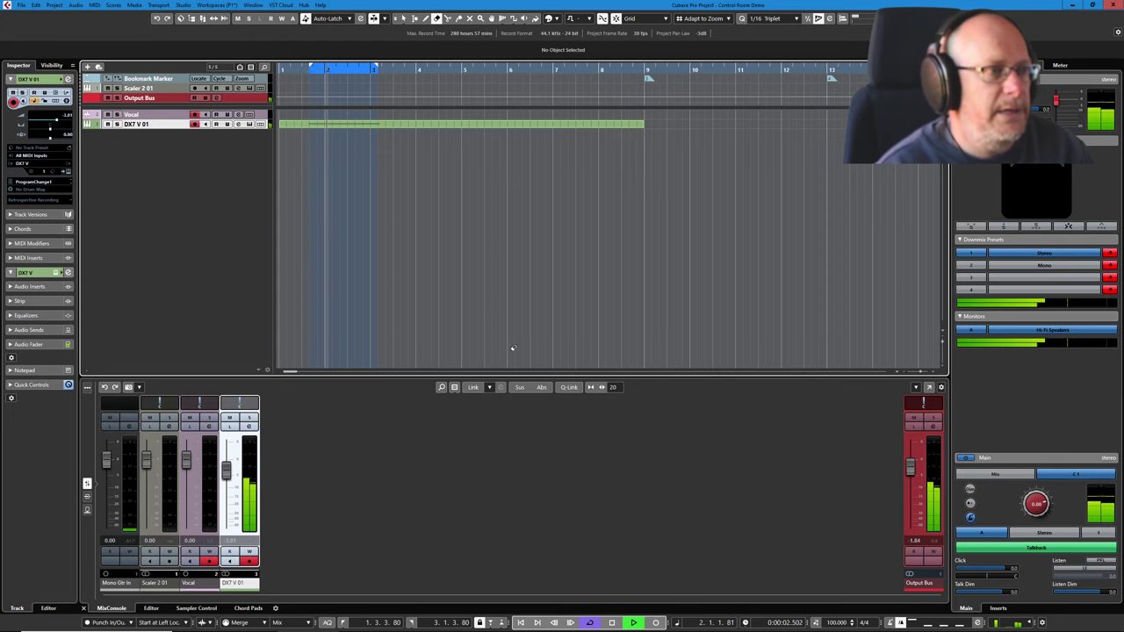
{"action": "key", "text": "space"}
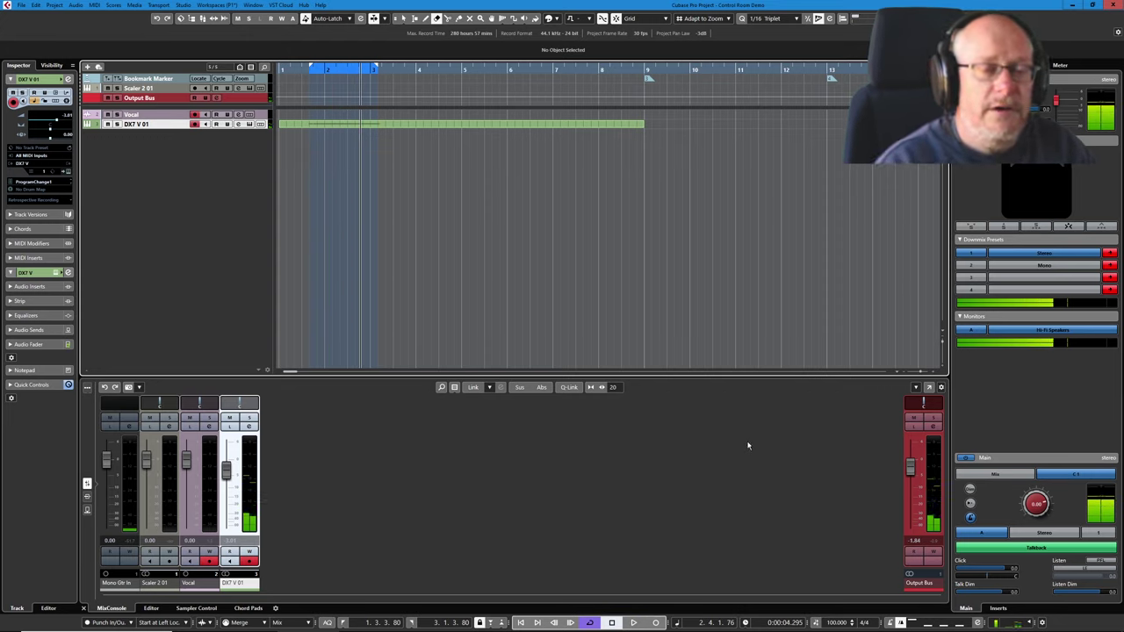
{"action": "key", "text": "space"}
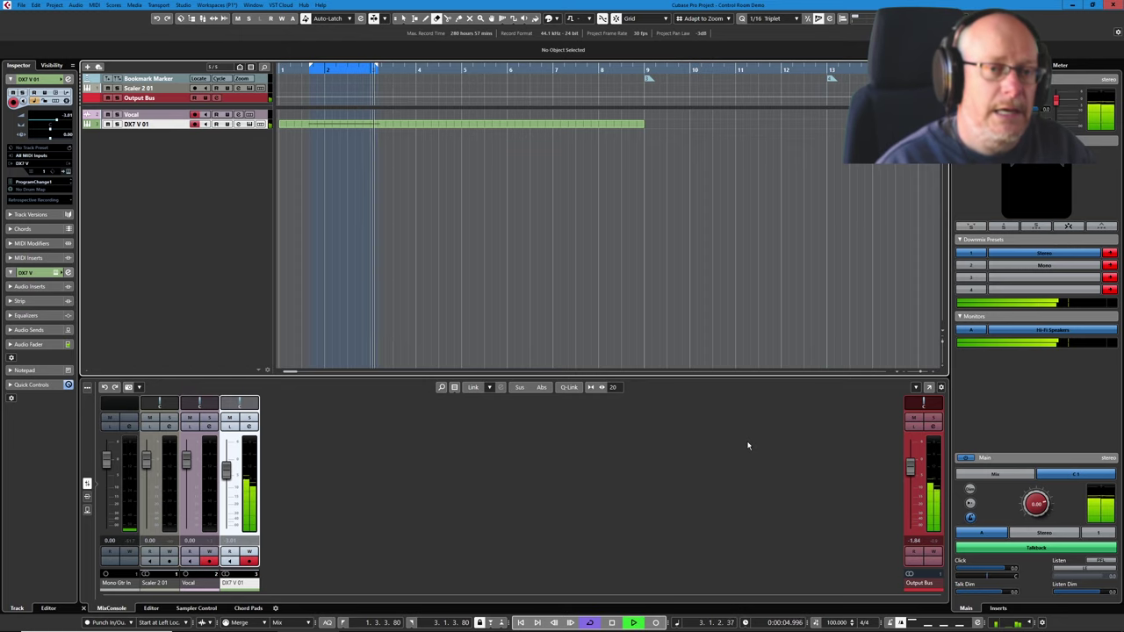
- Stop and replay the loop, stop at 2.1.1.113, and turn Talkback on
{"action": "key", "text": "space"}
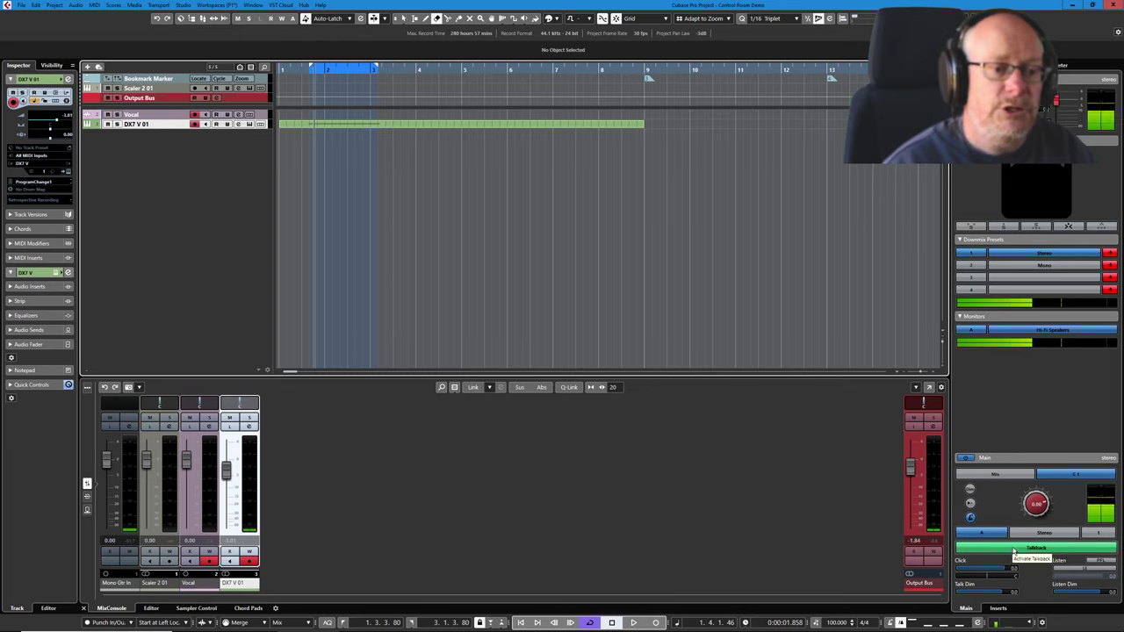
{"action": "key", "text": "space"}
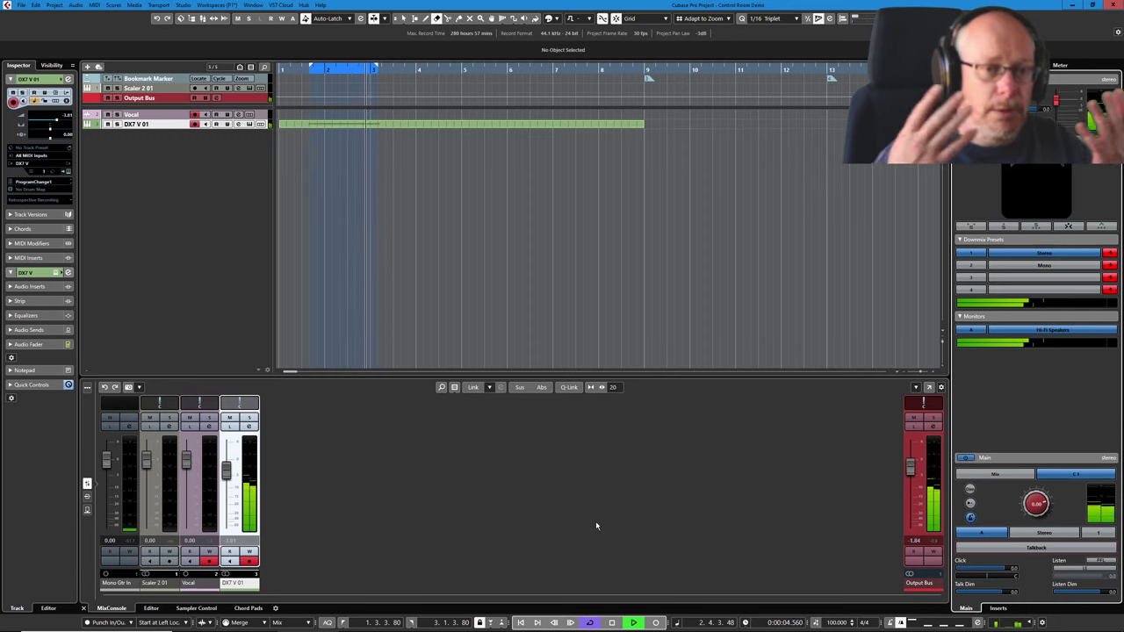
{"action": "key", "text": "space"}
{"action": "left_click", "coordinate": [1012, 550]}
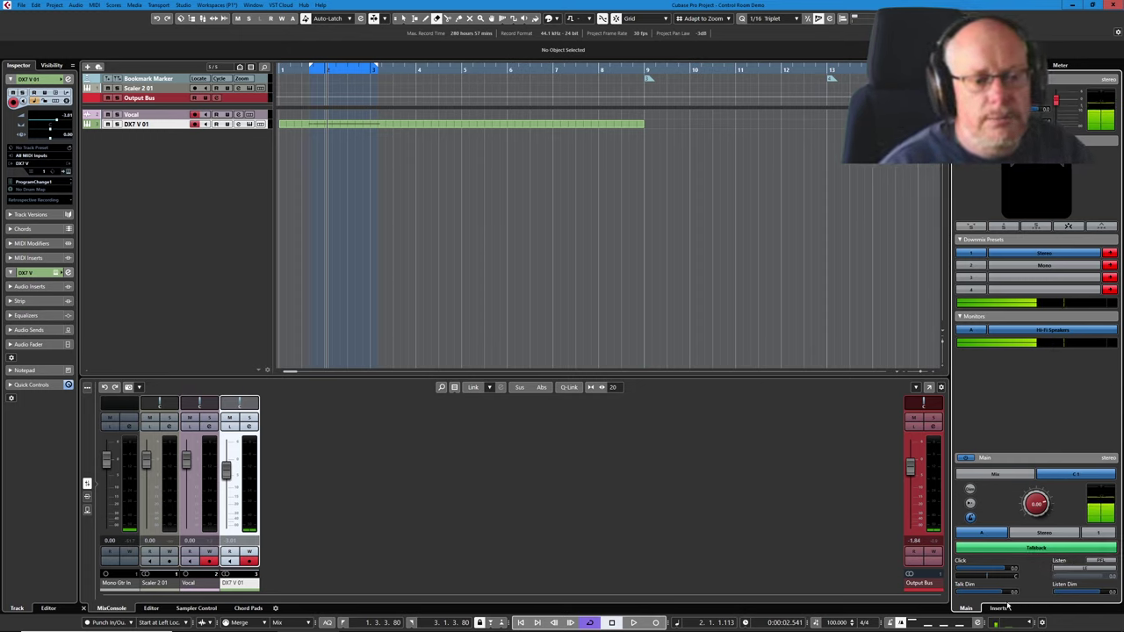
- Collapse the Monitors section and expand Talkback to show Talkback Input Gain and the Loopback channel
{"action": "left_click", "coordinate": [1012, 300]}
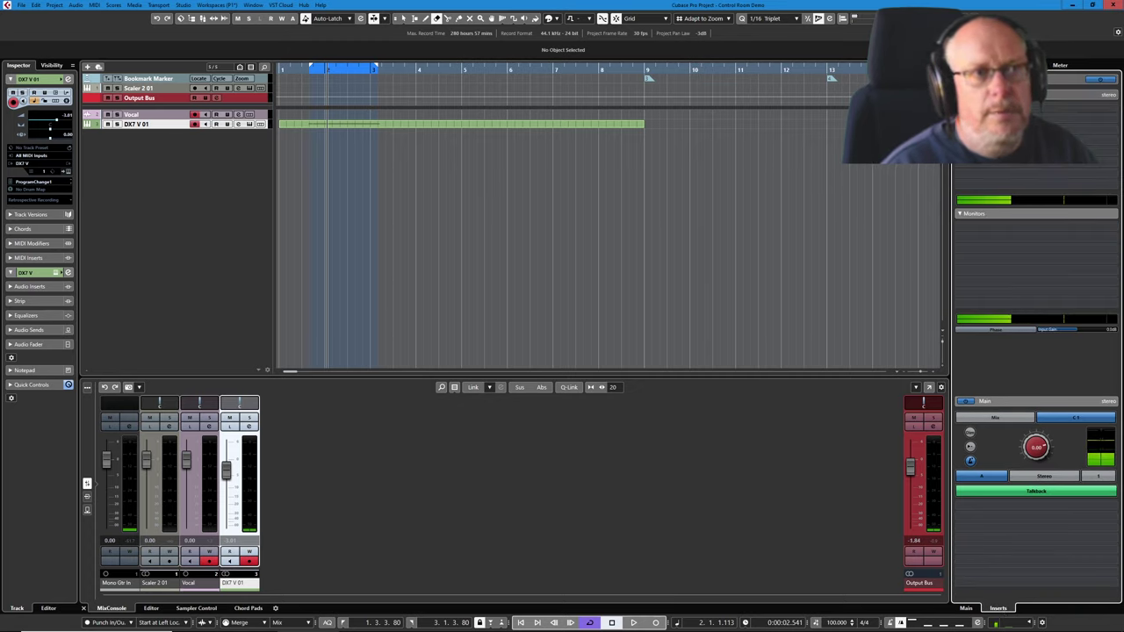
{"action": "left_click", "coordinate": [974, 213]}
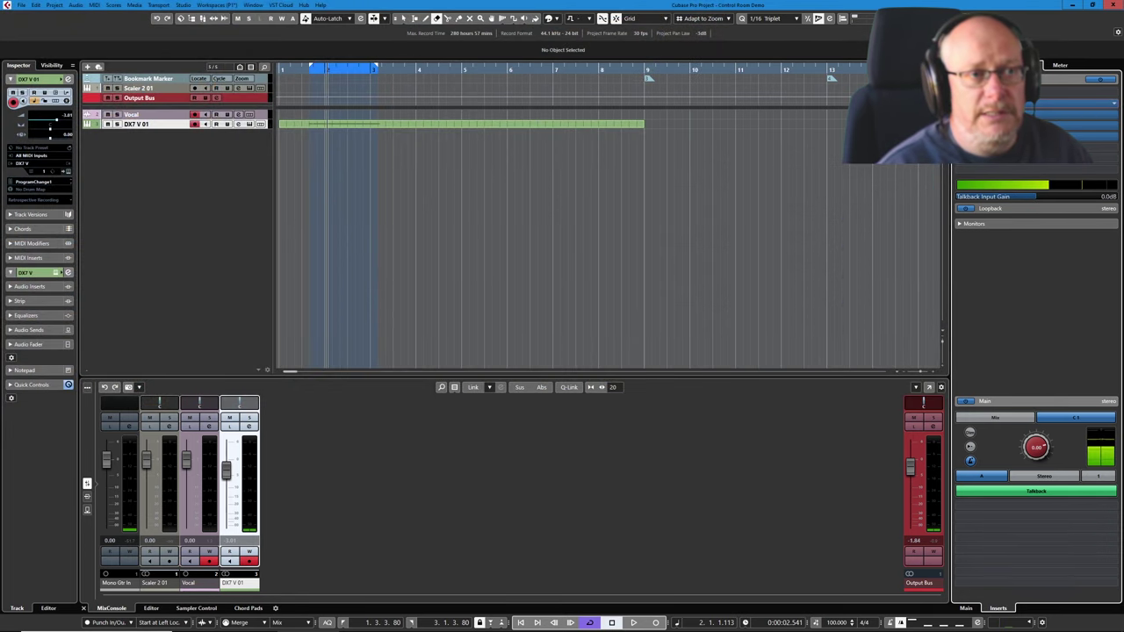
- Open the Talkback channel's RX 7 Voice De-noise insert, run Learn on the background noise, and close it
{"action": "left_click", "coordinate": [888, 154]}
{"action": "left_click_drag", "start_coordinate": [709, 269], "coordinate": [671, 192]}
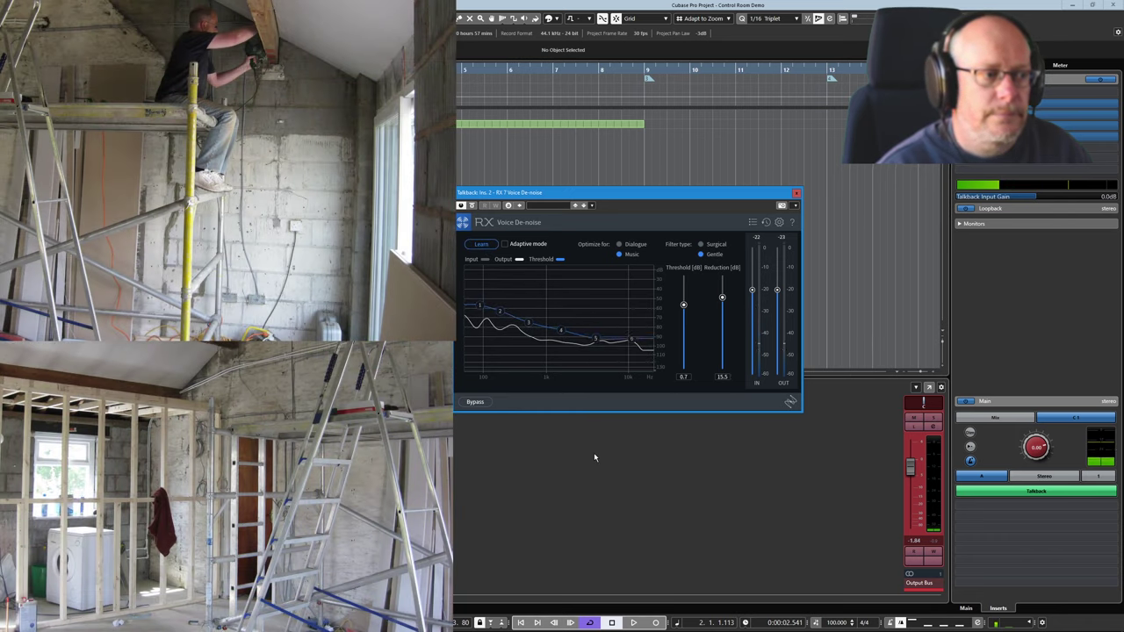
{"action": "left_click", "coordinate": [482, 245]}
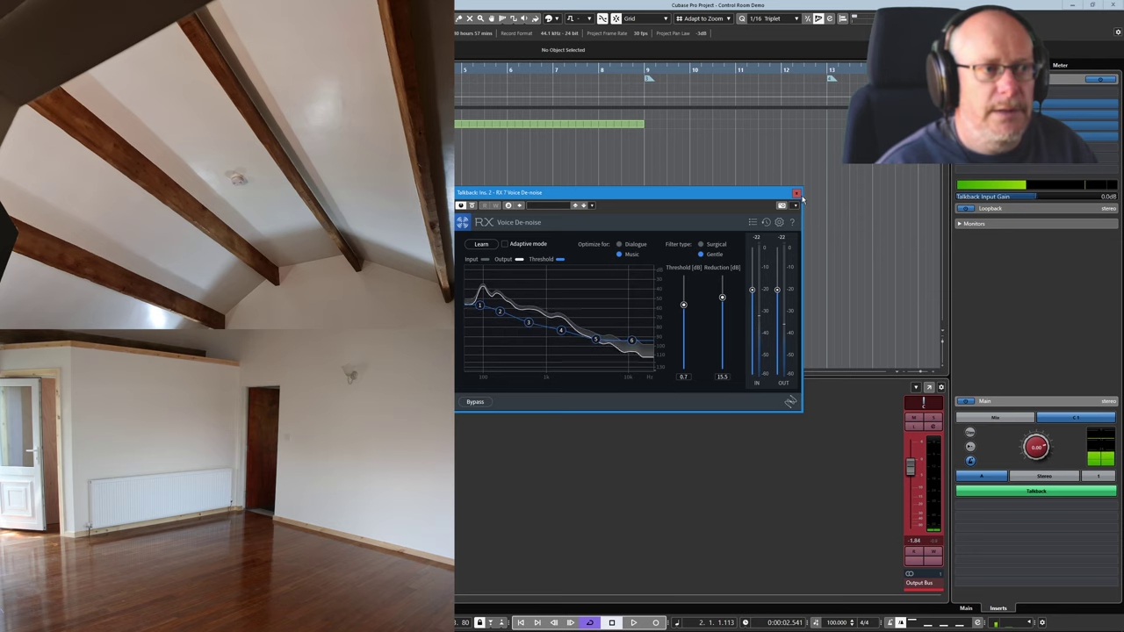
{"action": "left_click", "coordinate": [797, 192]}
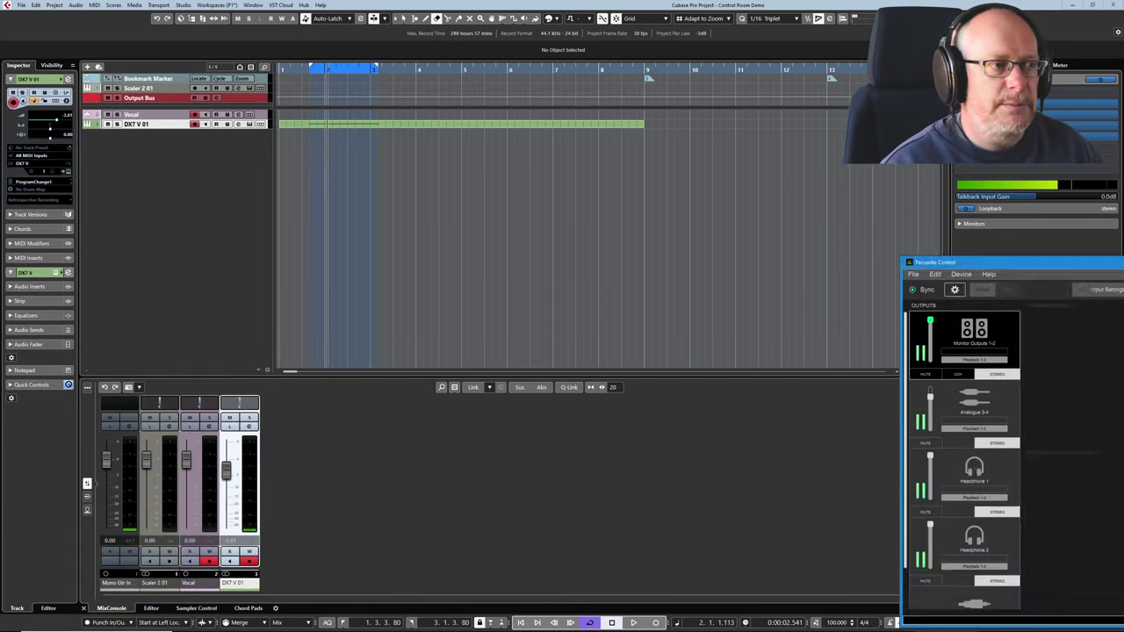
- Move the Focusrite Control Output Routing window from the right edge to the screen centre
{"action": "left_click_drag", "start_coordinate": [1123, 258], "coordinate": [665, 126]}
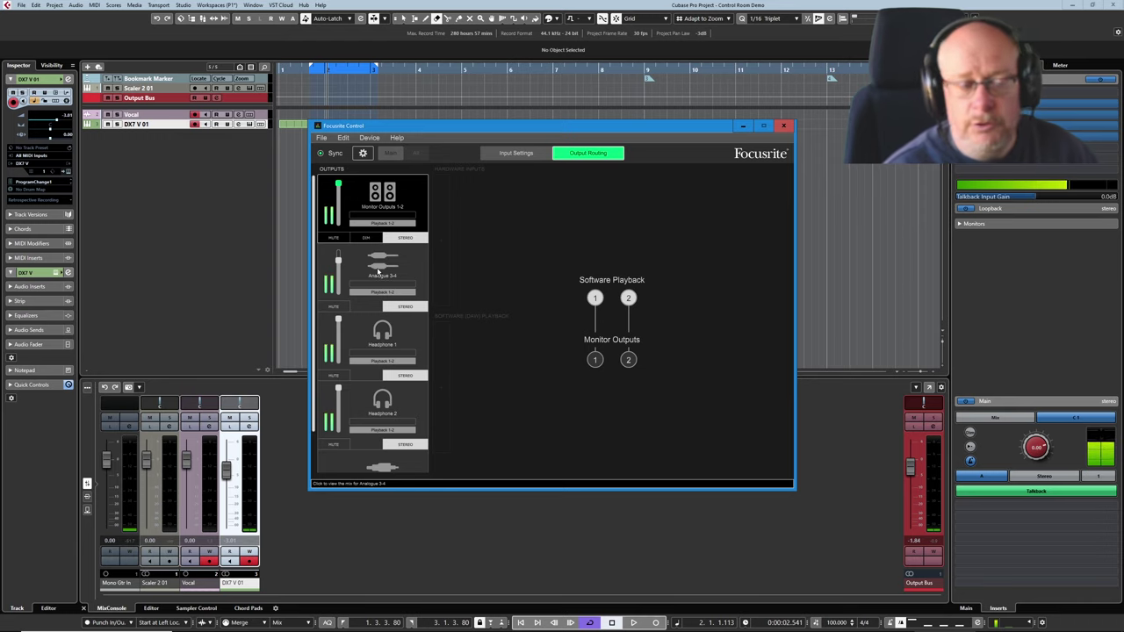
- Shift Focusrite Control up and left, then bring OBS Studio to the front beside it
{"action": "left_click_drag", "start_coordinate": [501, 125], "coordinate": [258, 170]}
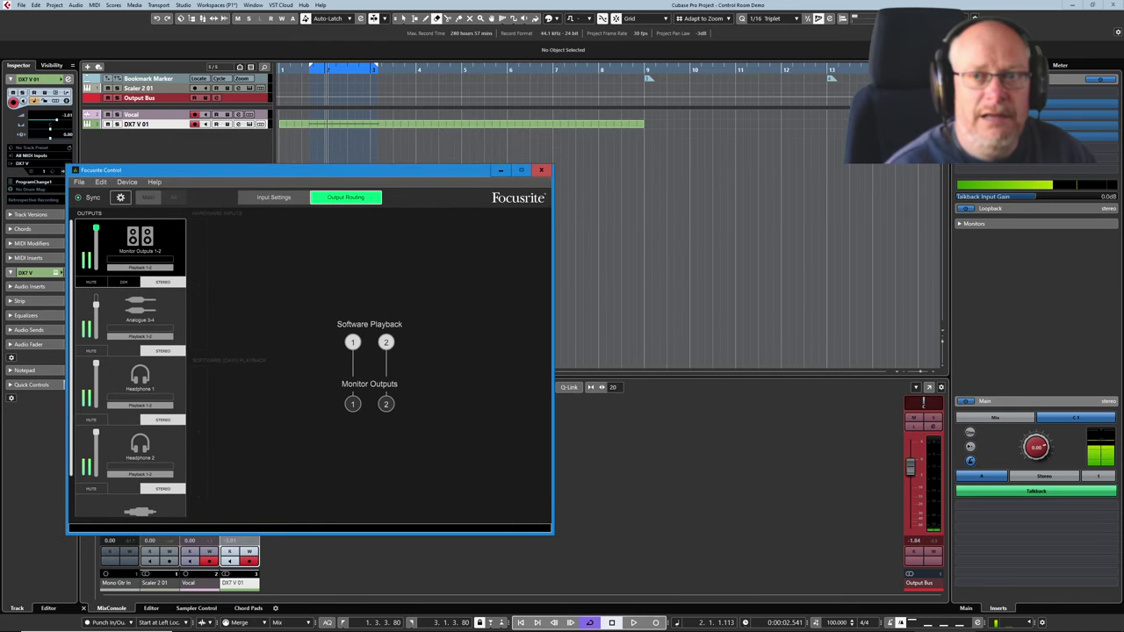
{"action": "key", "text": "alt+Tab"}
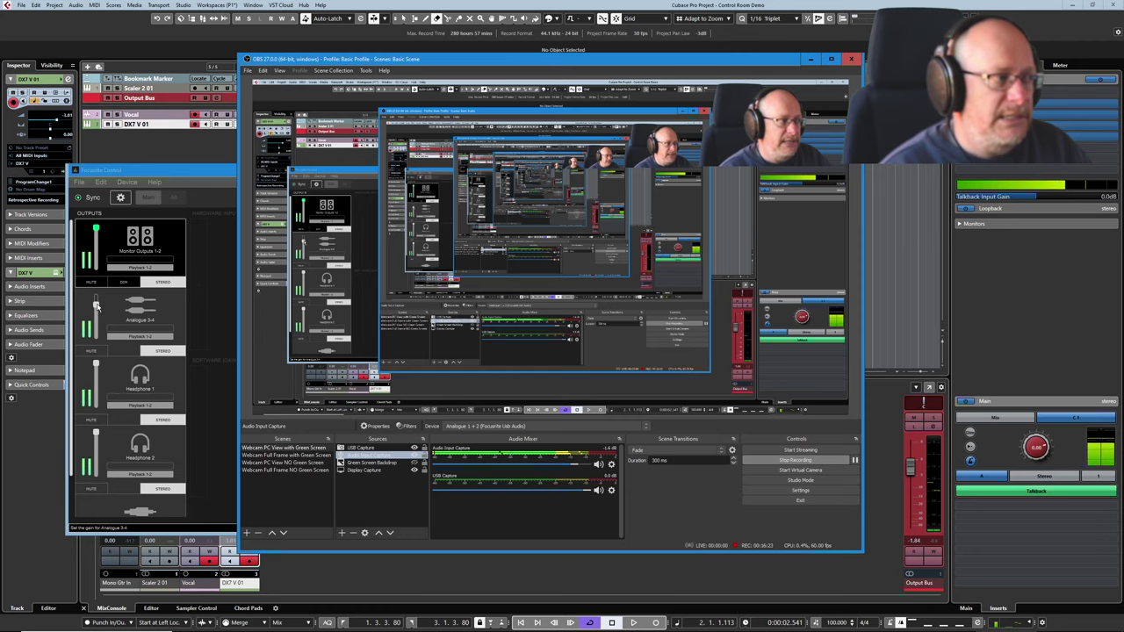
- Raise Focusrite Control over OBS and place it along the top-left of the screen
{"action": "left_click_drag", "start_coordinate": [97, 306], "coordinate": [95, 334]}
{"action": "left_click_drag", "start_coordinate": [175, 169], "coordinate": [163, 39]}
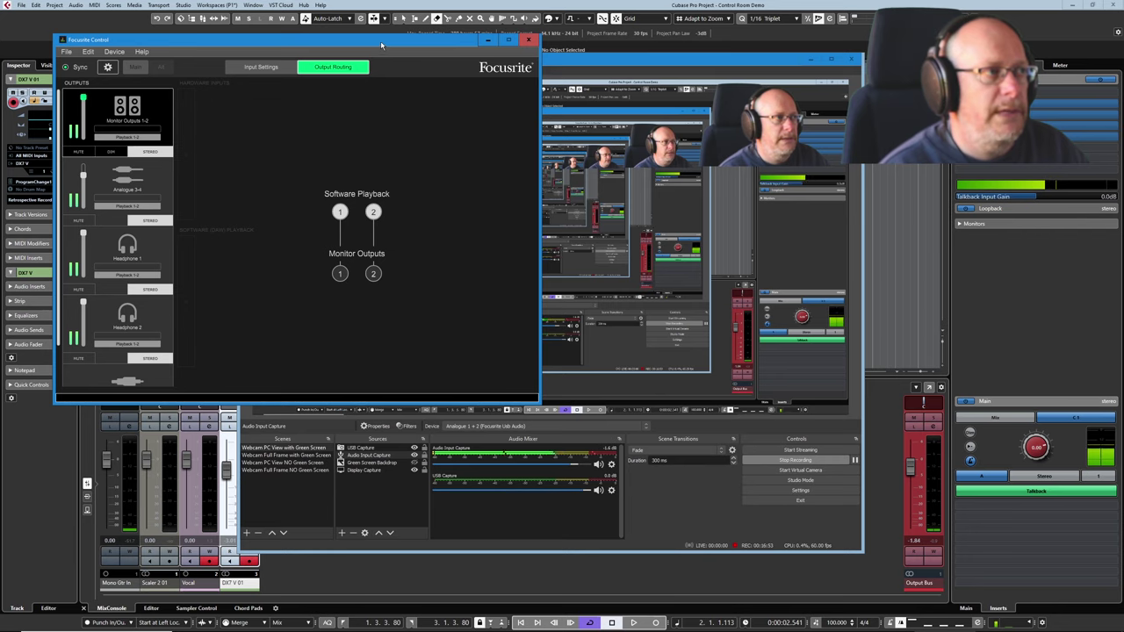
{"action": "left_click_drag", "start_coordinate": [380, 41], "coordinate": [450, 57]}
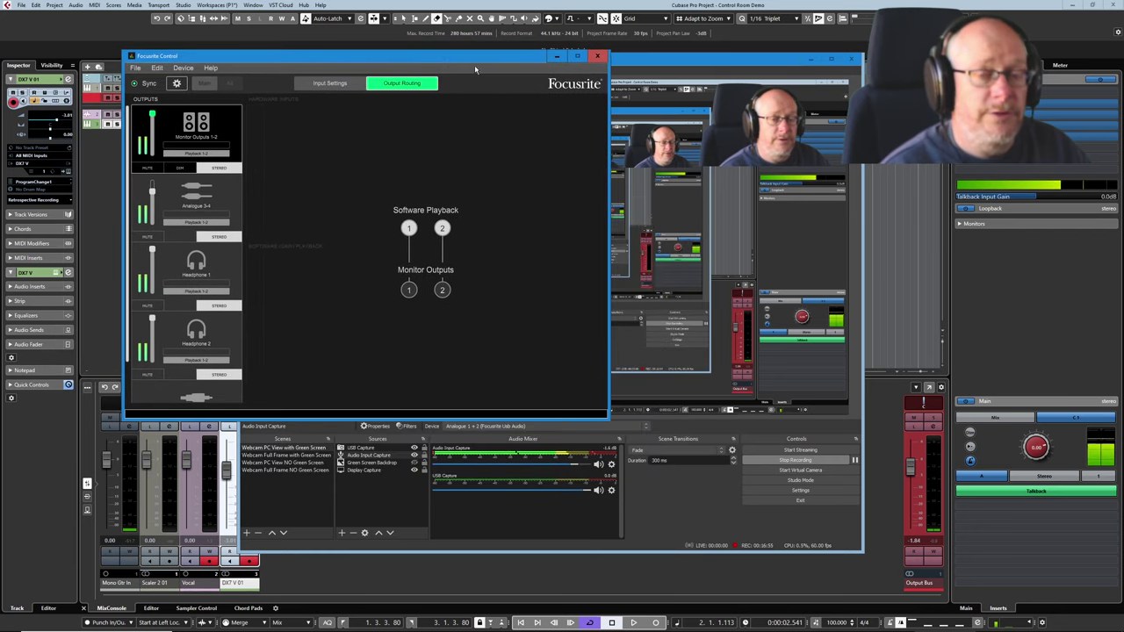
- Switch on AIR mode for Analogue 3 on the Input Settings page, leaving Analogue 1–2 on LINE
{"action": "left_click", "coordinate": [329, 82]}
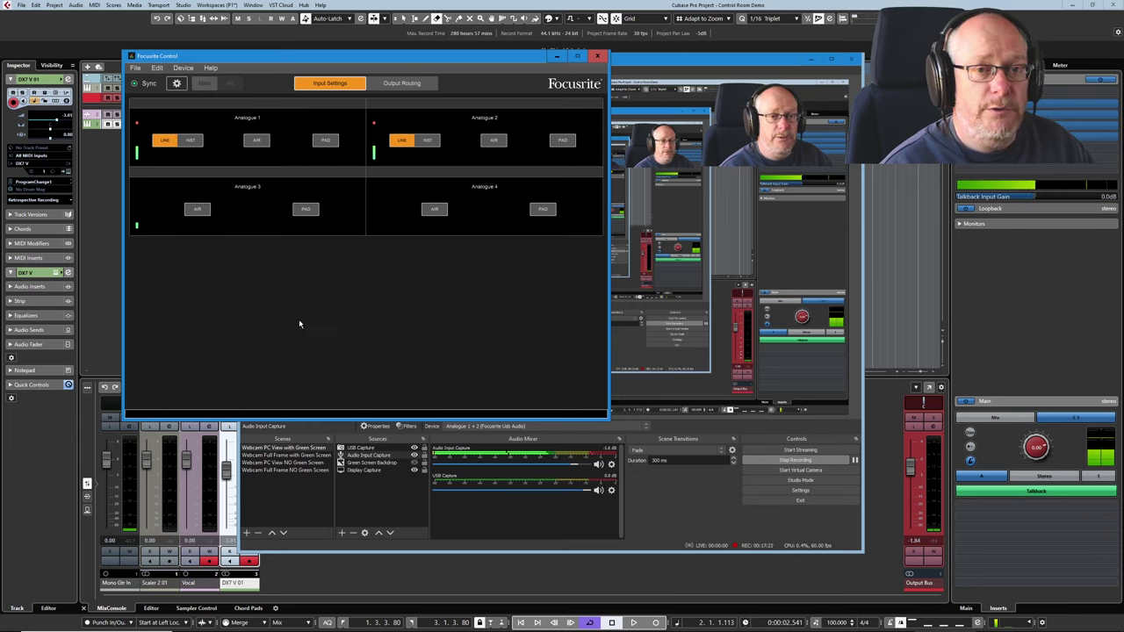
{"action": "left_click", "coordinate": [197, 209]}
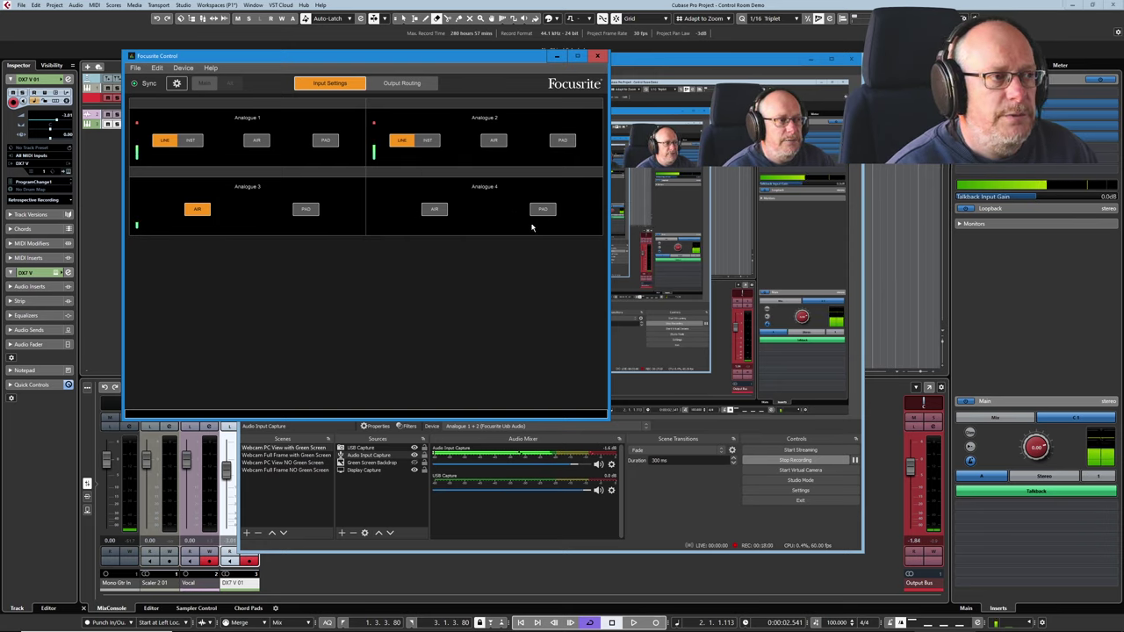
- Close Focusrite Control and minimise OBS Studio, leaving the Cubase project and Control Room visible
{"action": "left_click", "coordinate": [597, 58]}
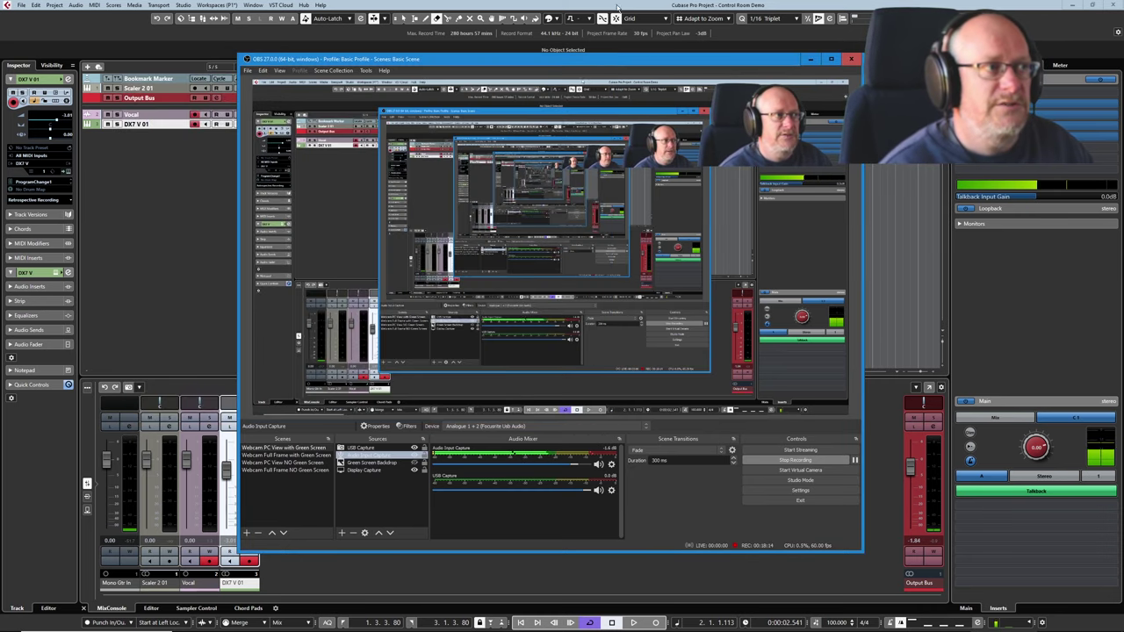
{"action": "left_click", "coordinate": [573, 53]}
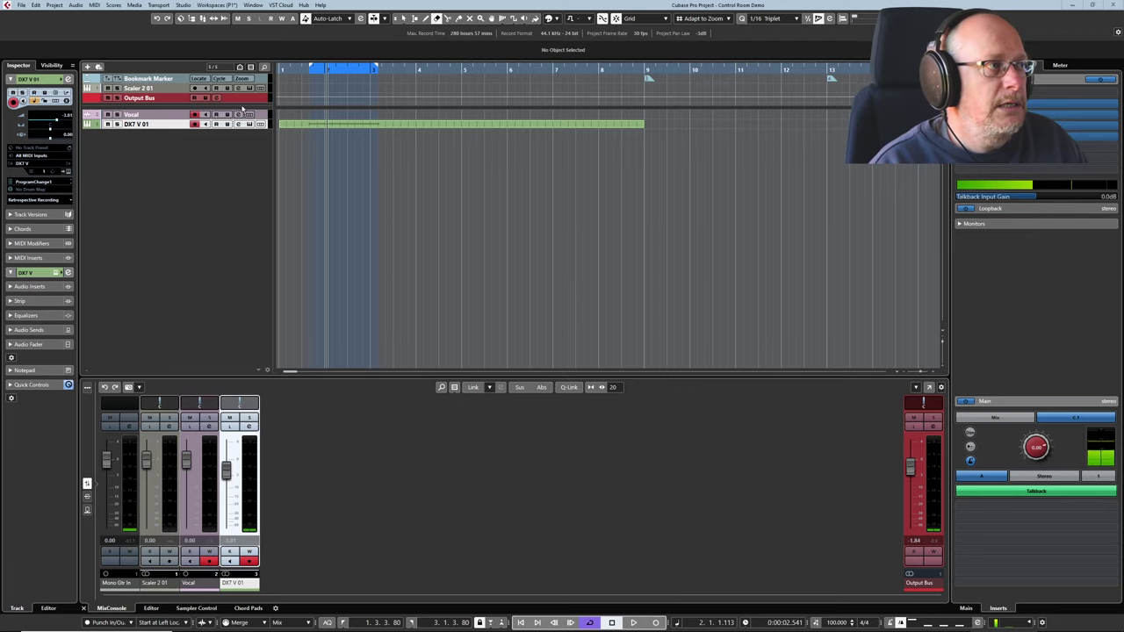
- Open Studio Setup from the Studio menu to check Focusrite USB ASIO's 6.485 ms latency
{"action": "left_click", "coordinate": [186, 5]}
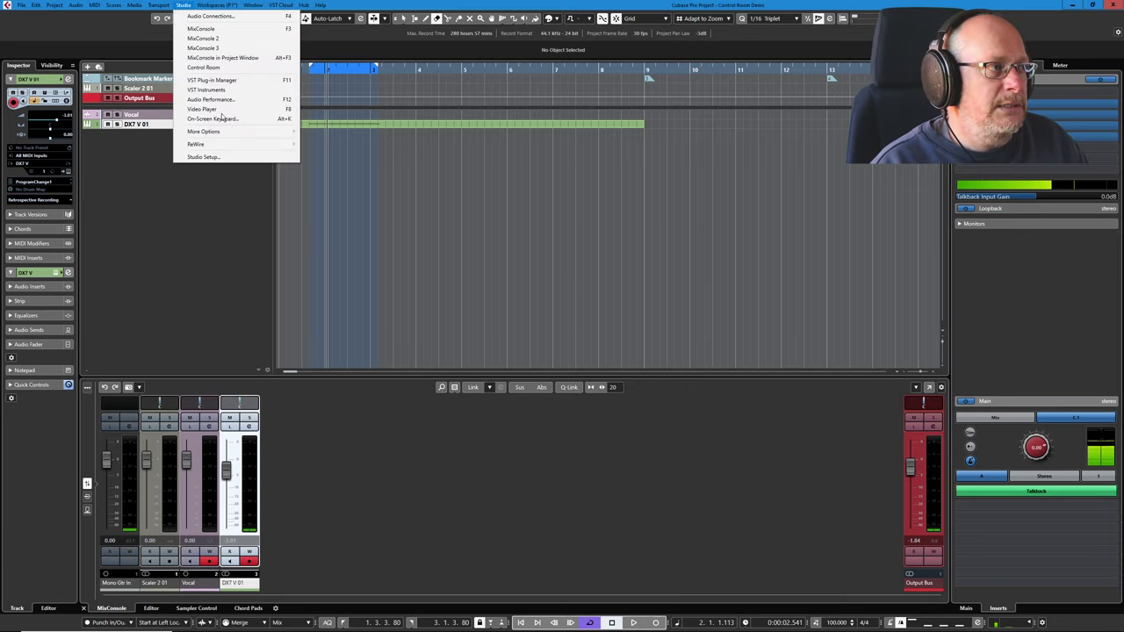
{"action": "left_click", "coordinate": [211, 157]}
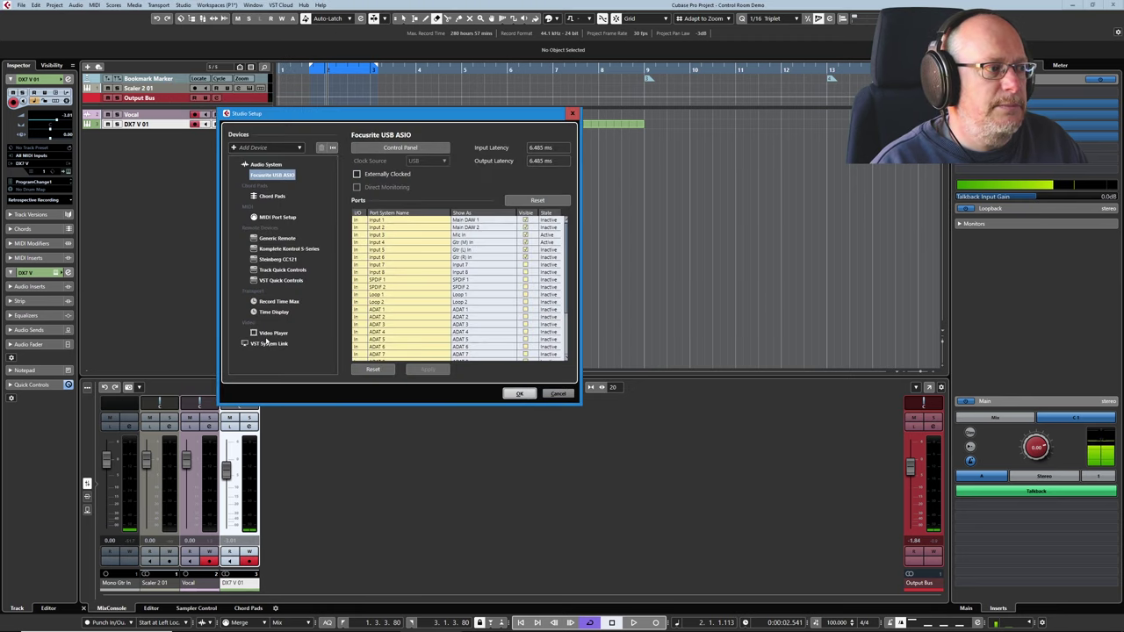